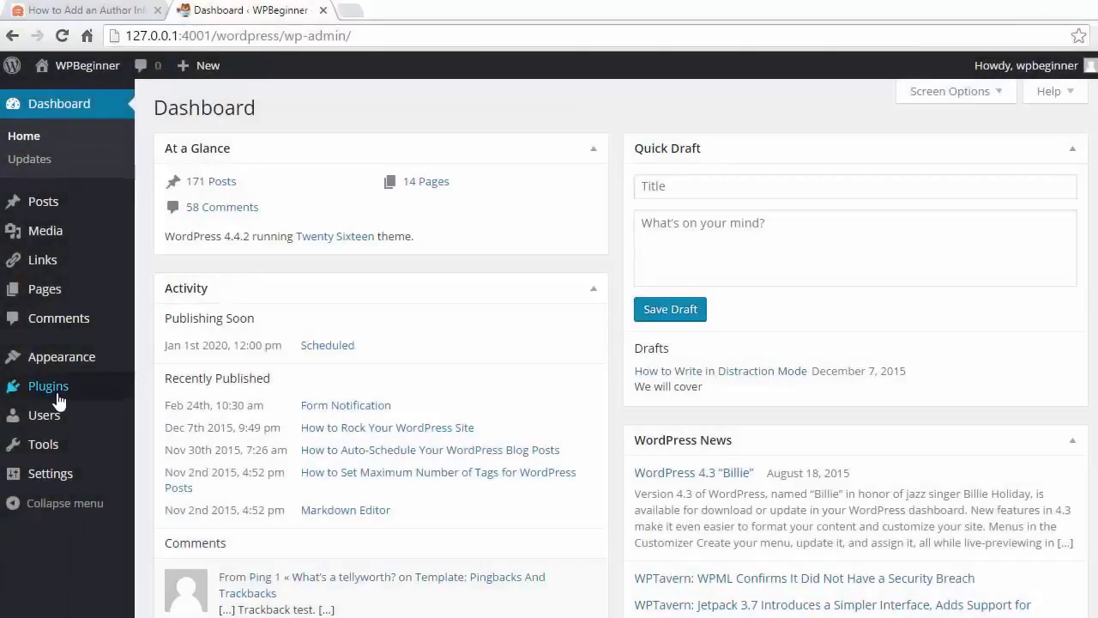
Step: Find Guerrilla's Author Box in the plugin directory, install it and activate it
mouse_move(47, 393)
click(159, 414)
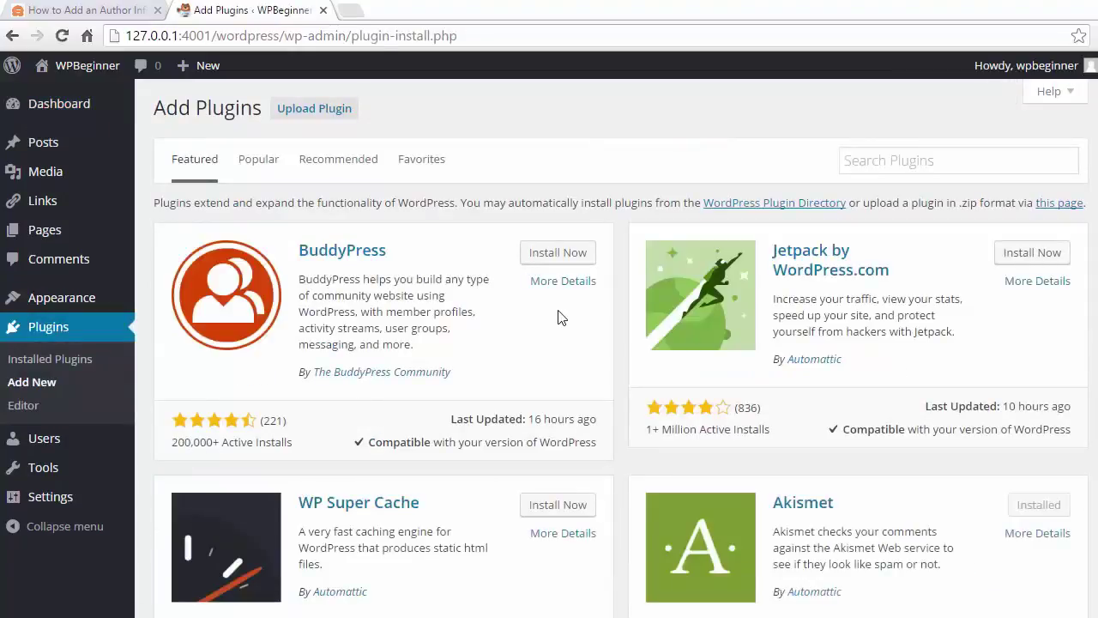
click(919, 162)
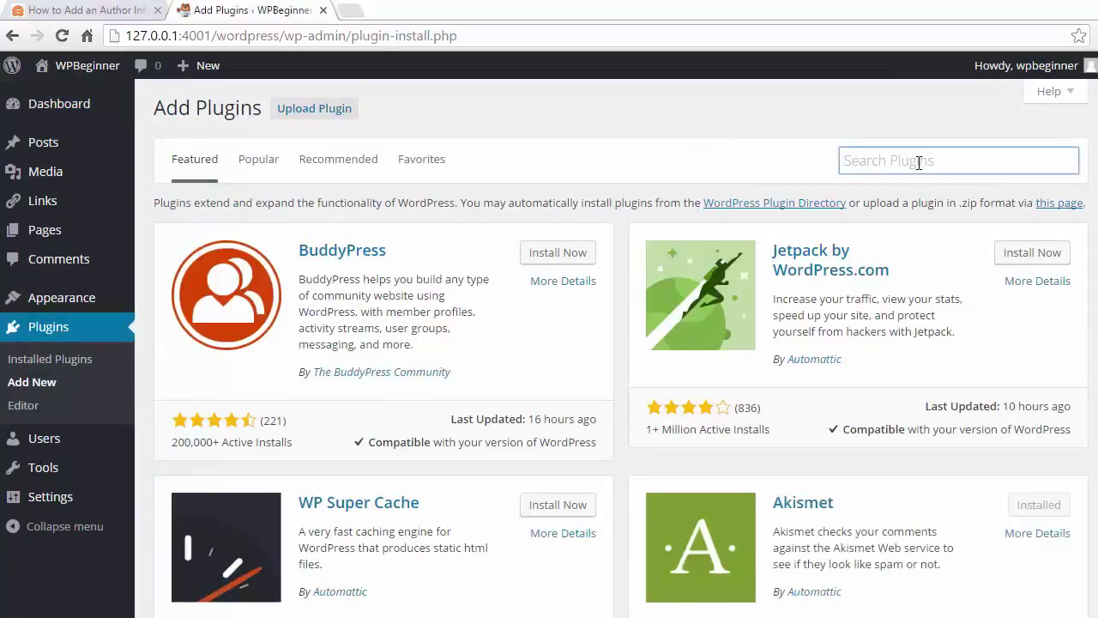
text(Guerrilla's Author Box)
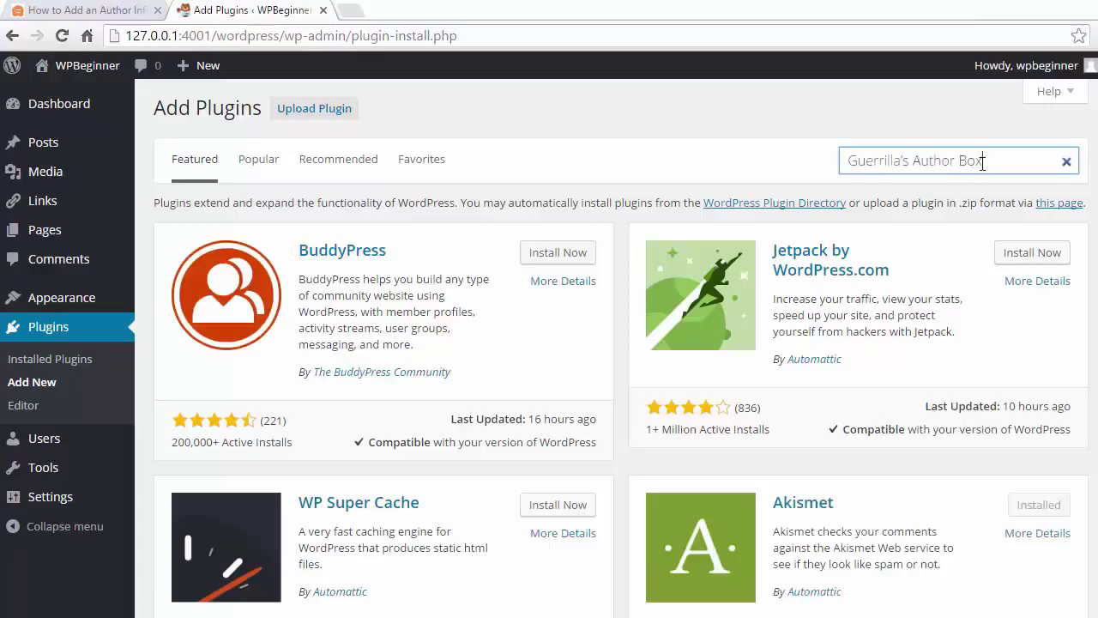
key(Return)
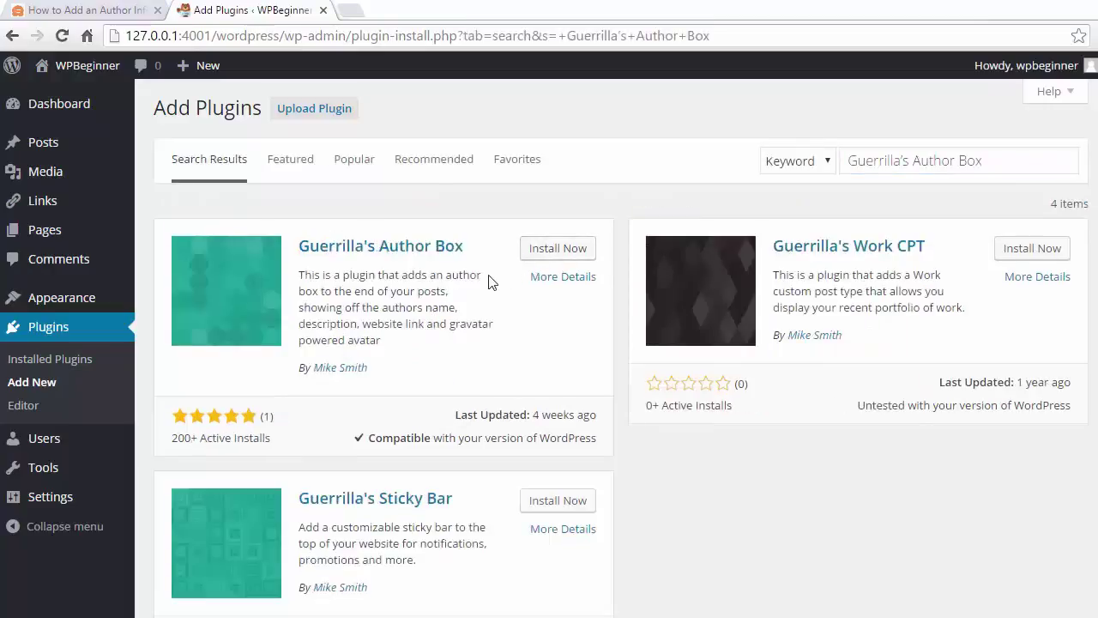
click(563, 250)
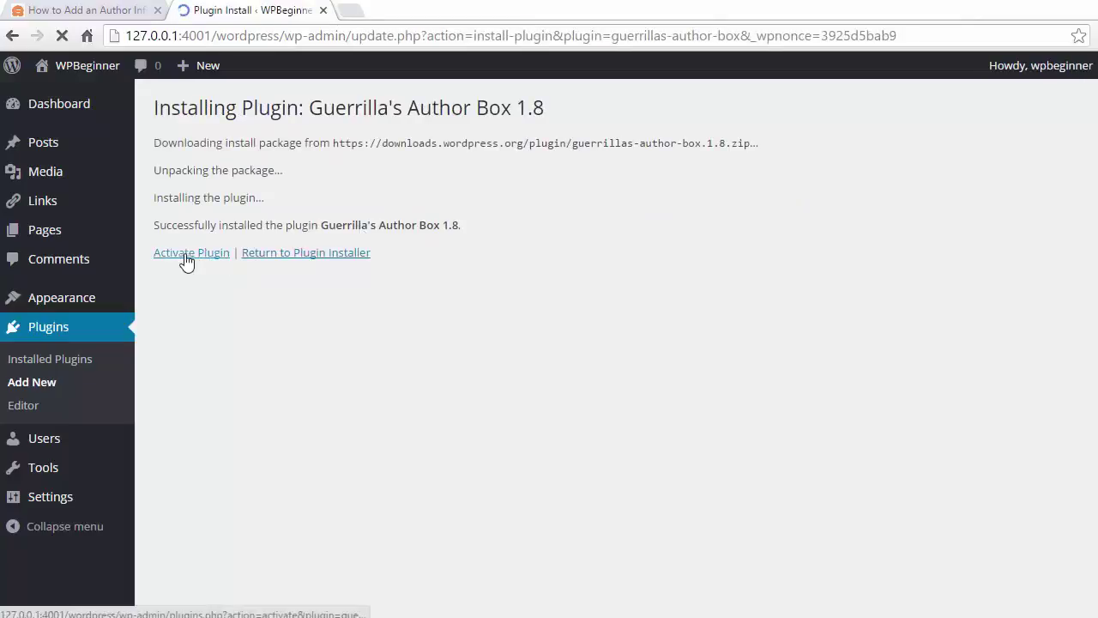
click(187, 255)
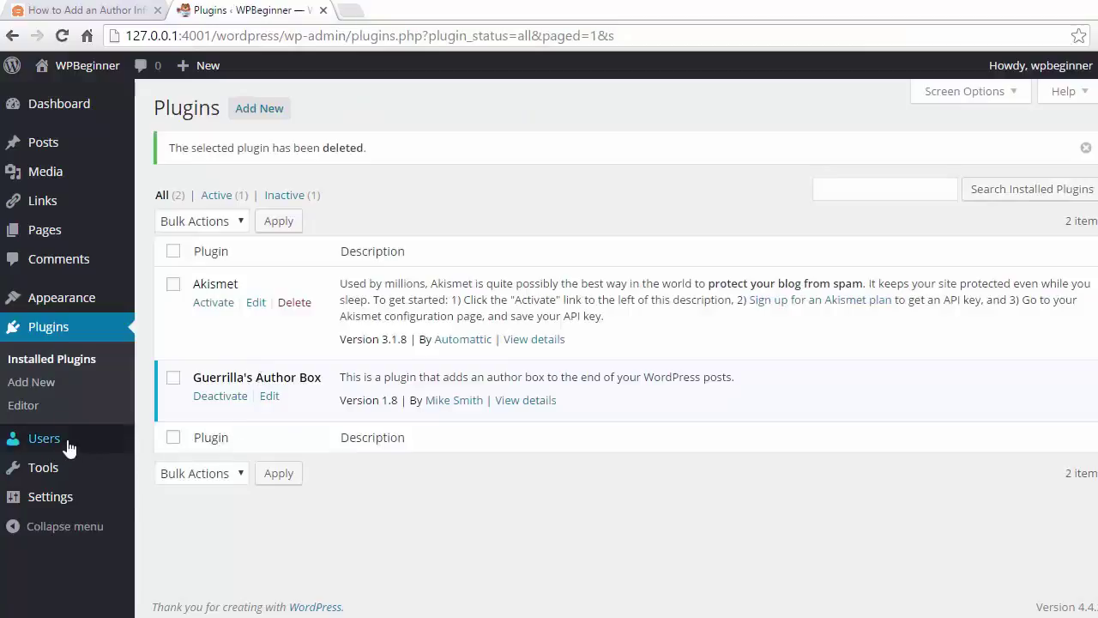
Step: Enter 'We provide great tutorials on WordPress for beginners.' as your profile bio and update the profile
mouse_move(61, 443)
click(170, 486)
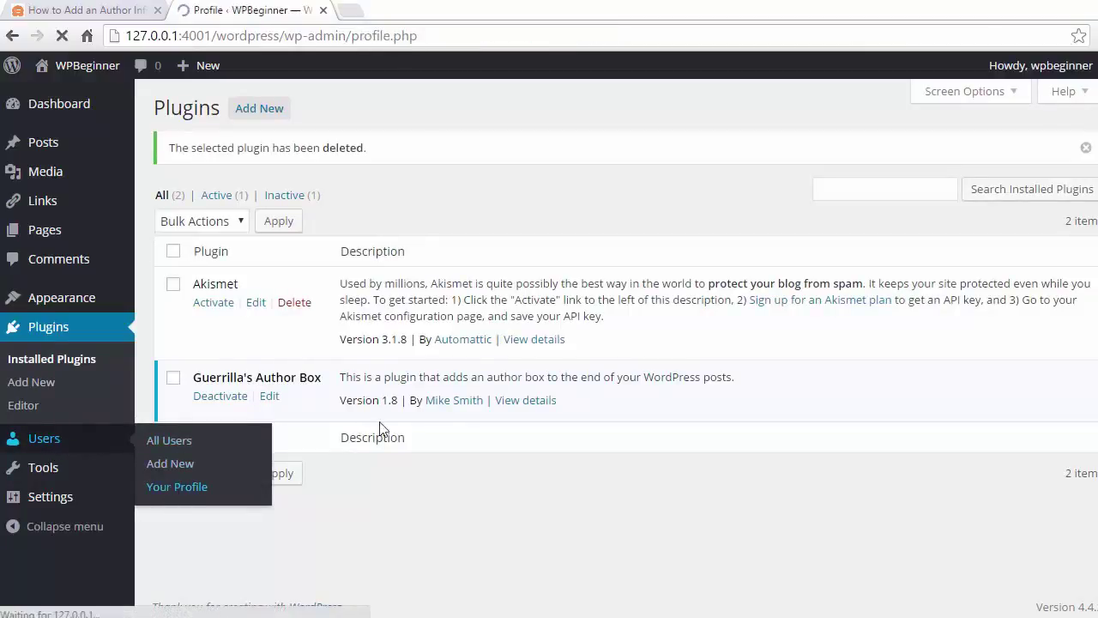
scroll(325, 420, down, 1)
scroll(325, 421, down, 10)
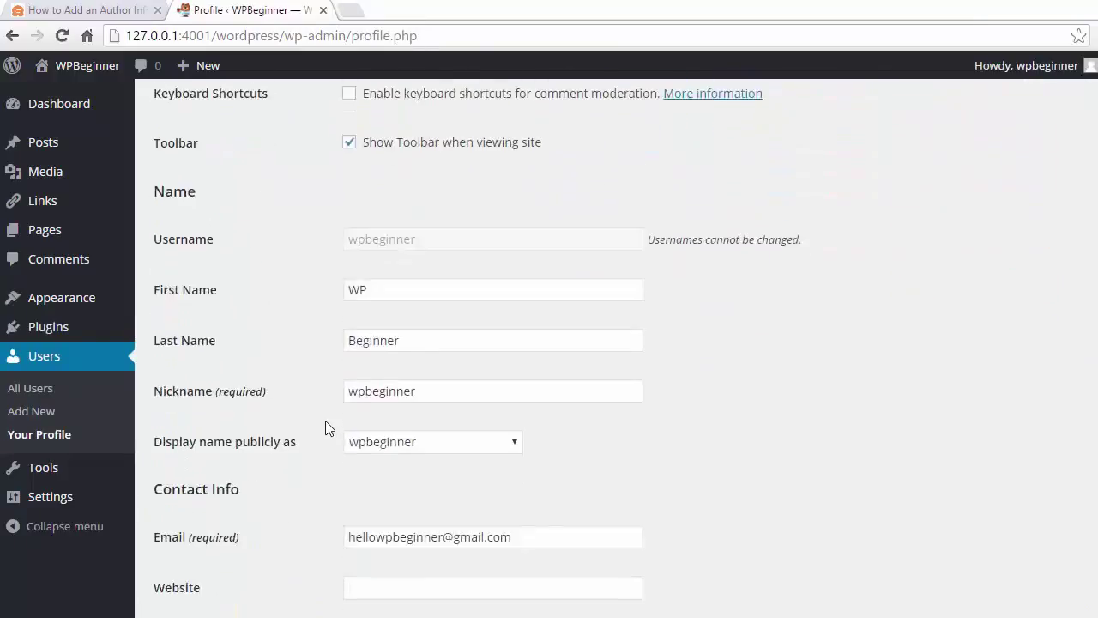
scroll(325, 427, down, 1)
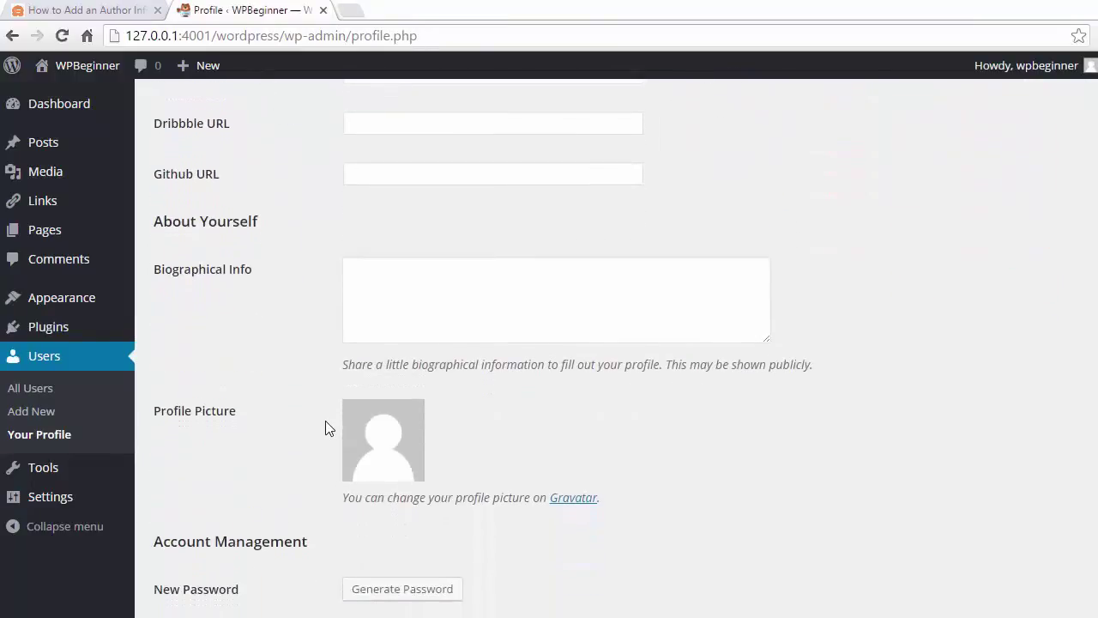
scroll(325, 427, down, 2)
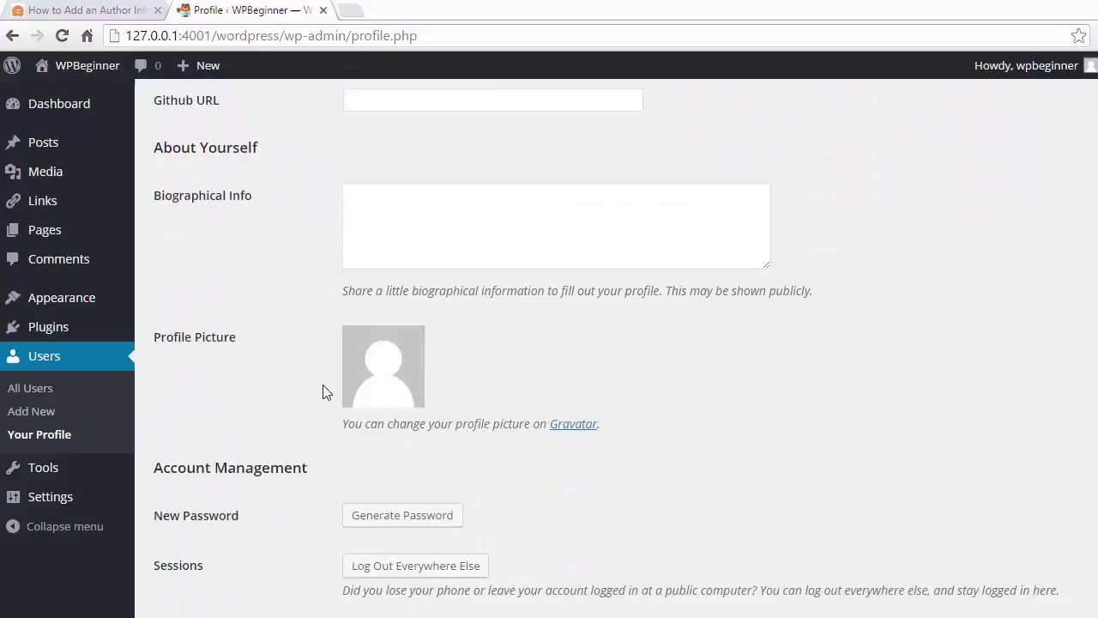
click(398, 211)
text(W)
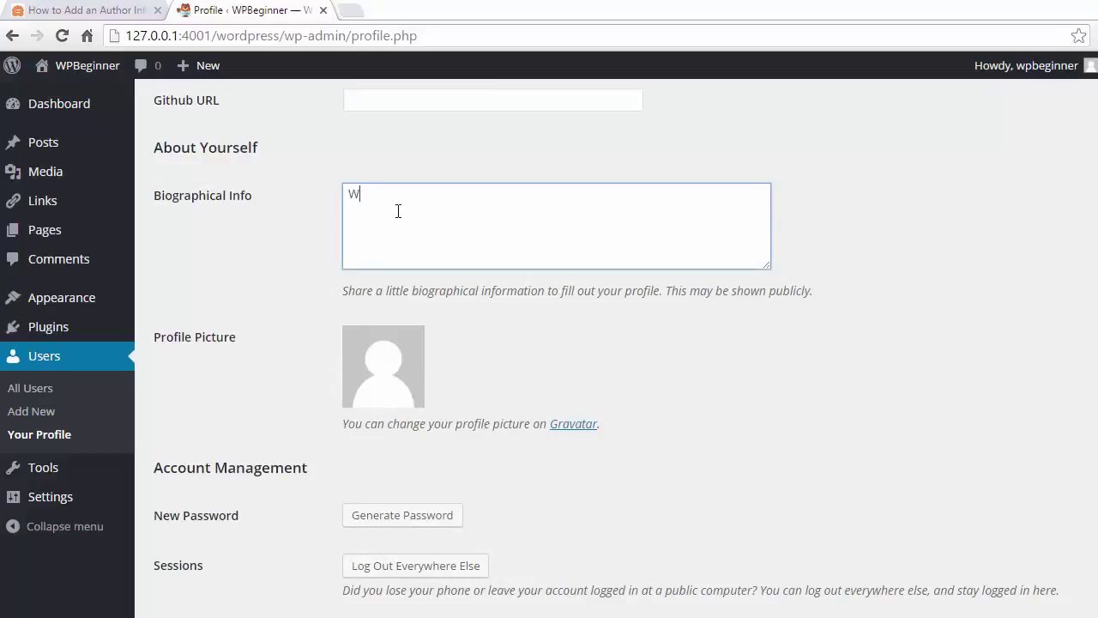
text(e provide great tutorials on WordPress for beginners.)
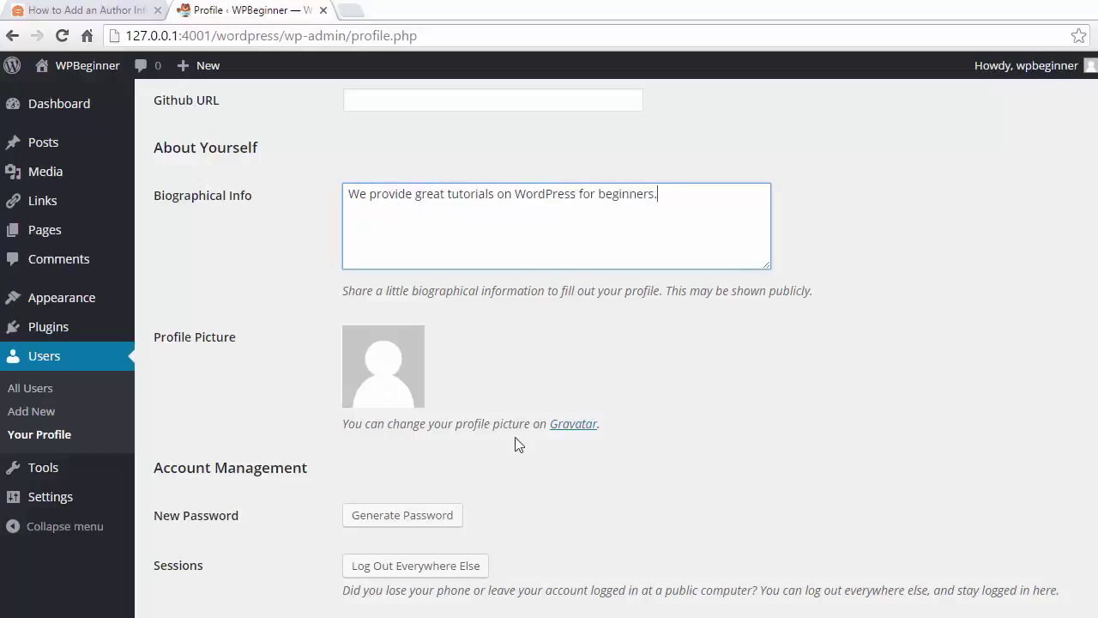
scroll(281, 225, up, 3)
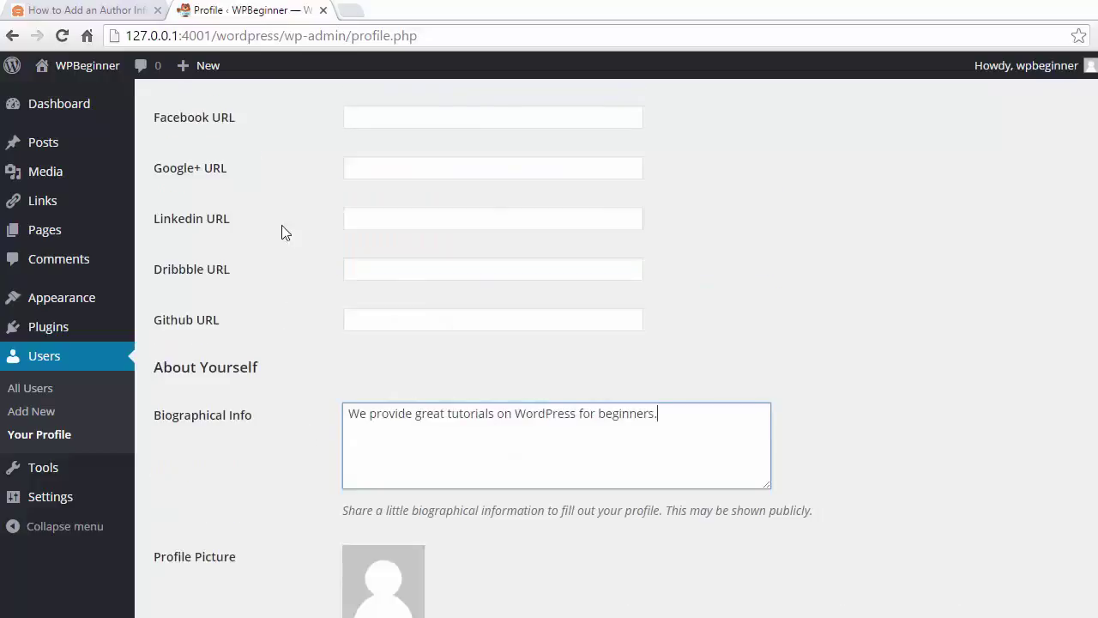
scroll(287, 373, down, 4)
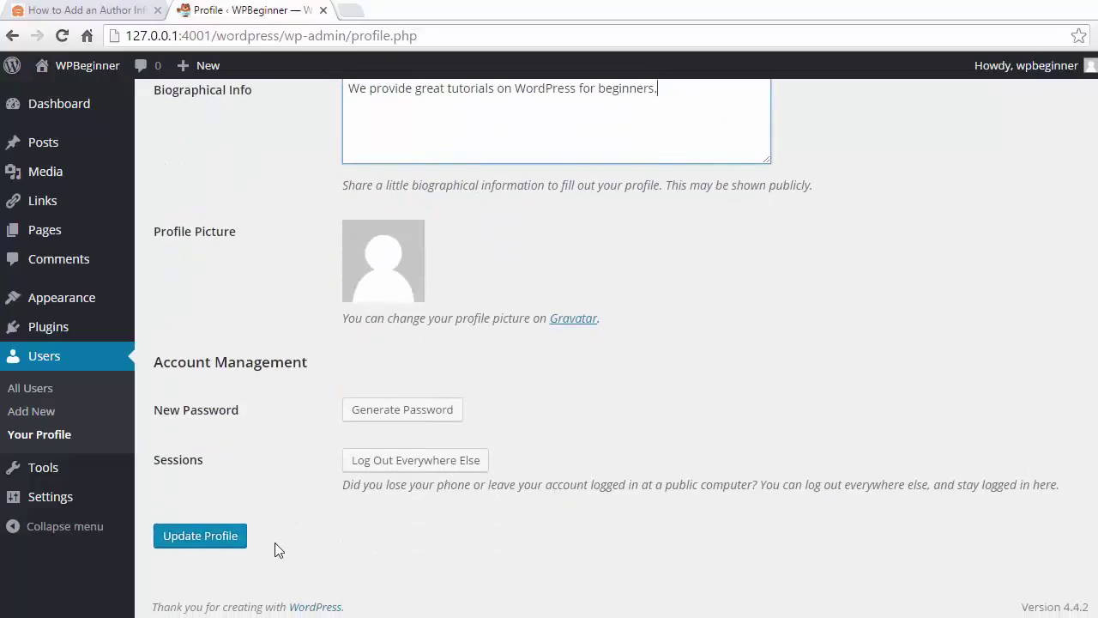
click(215, 539)
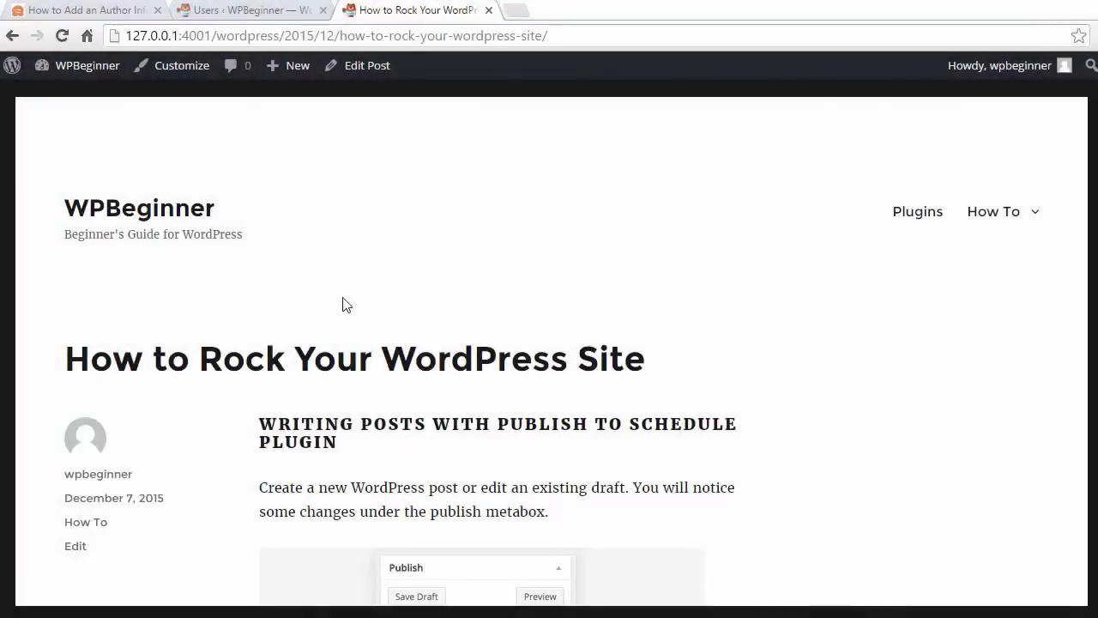
Step: Scroll the post down to the author box showing the bio, then return to the Plugins admin tab
scroll(279, 375, down, 4)
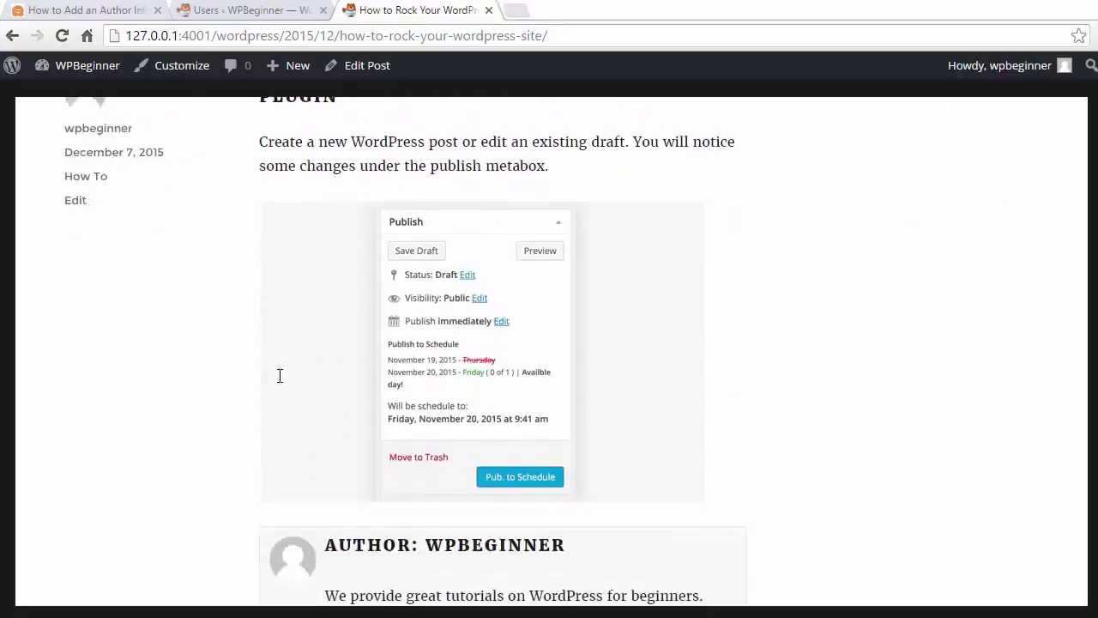
scroll(279, 375, down, 3)
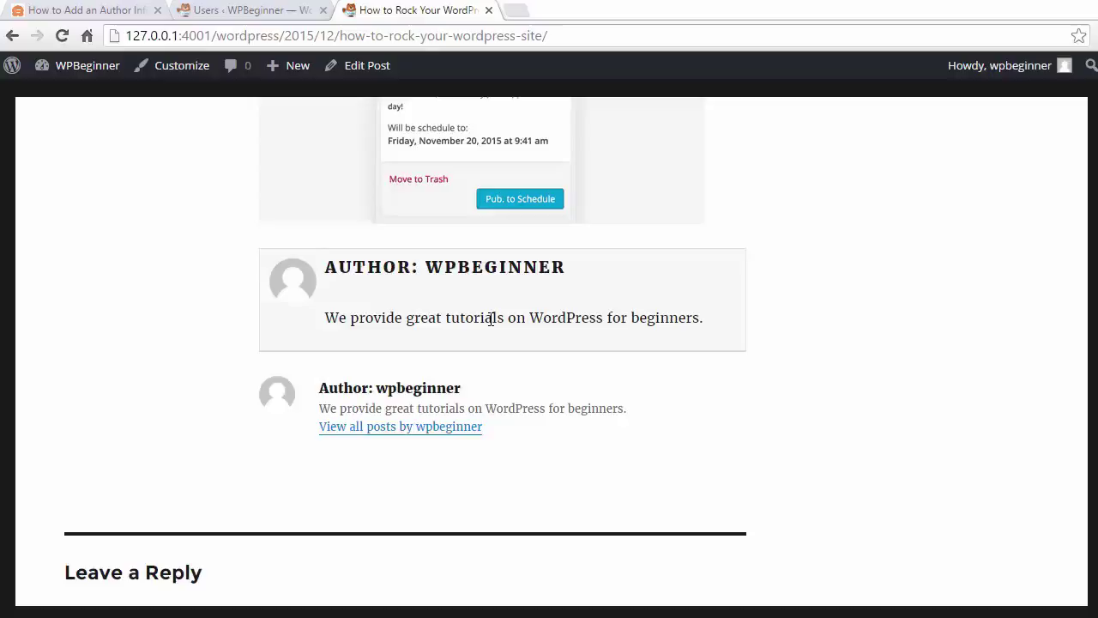
click(210, 9)
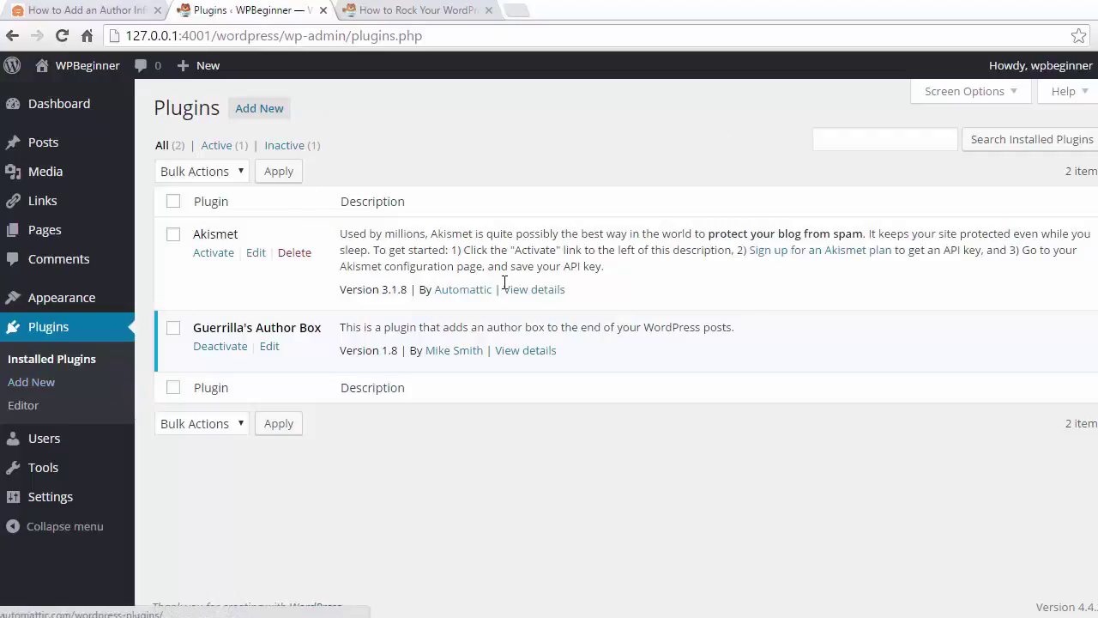
Step: Find Meks Smart Author Widget in the plugin directory, install it and activate it
click(60, 378)
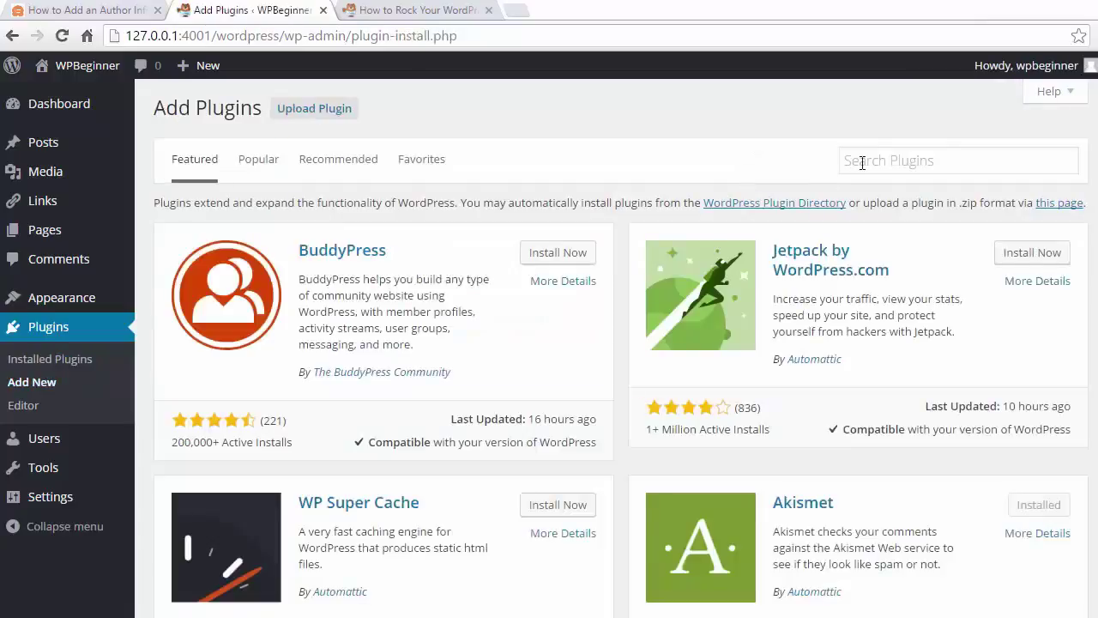
click(862, 163)
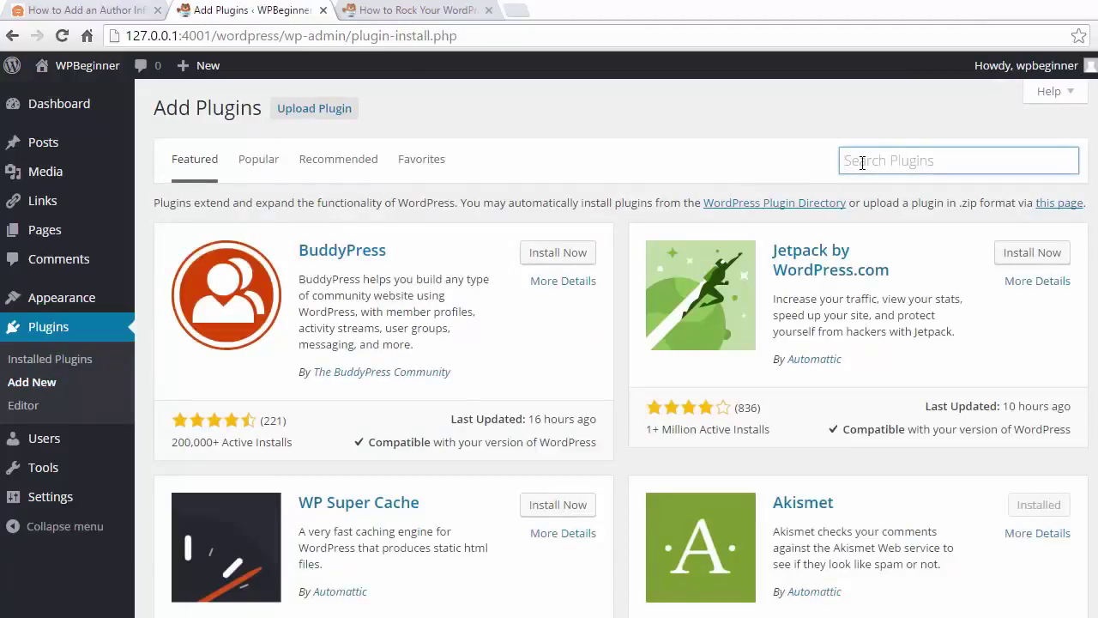
text(Meks Smart Author Widget)
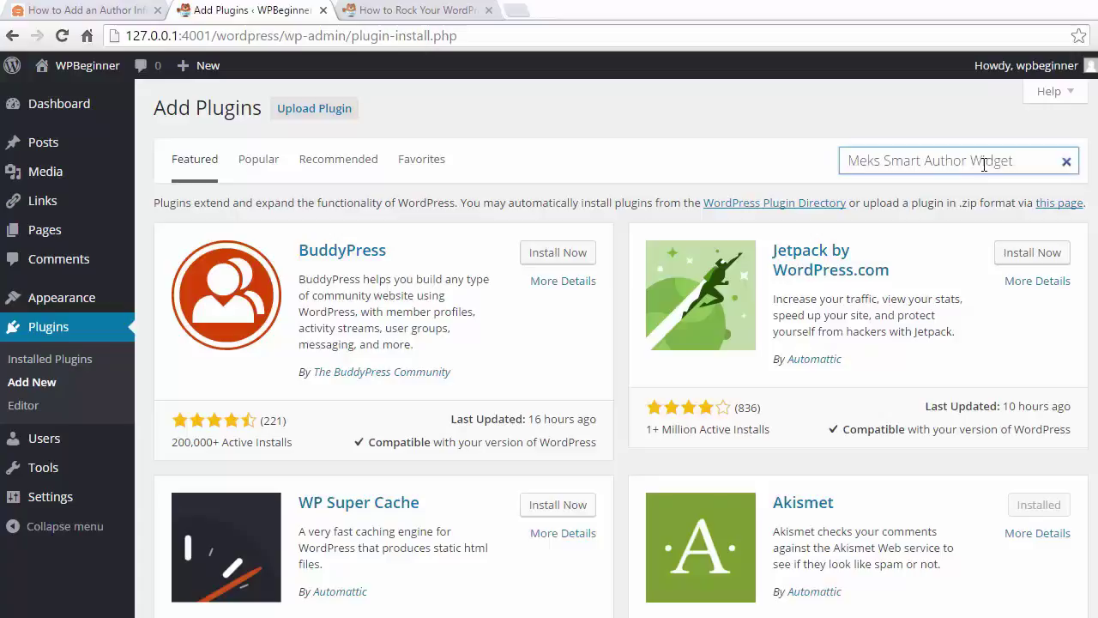
key(Return)
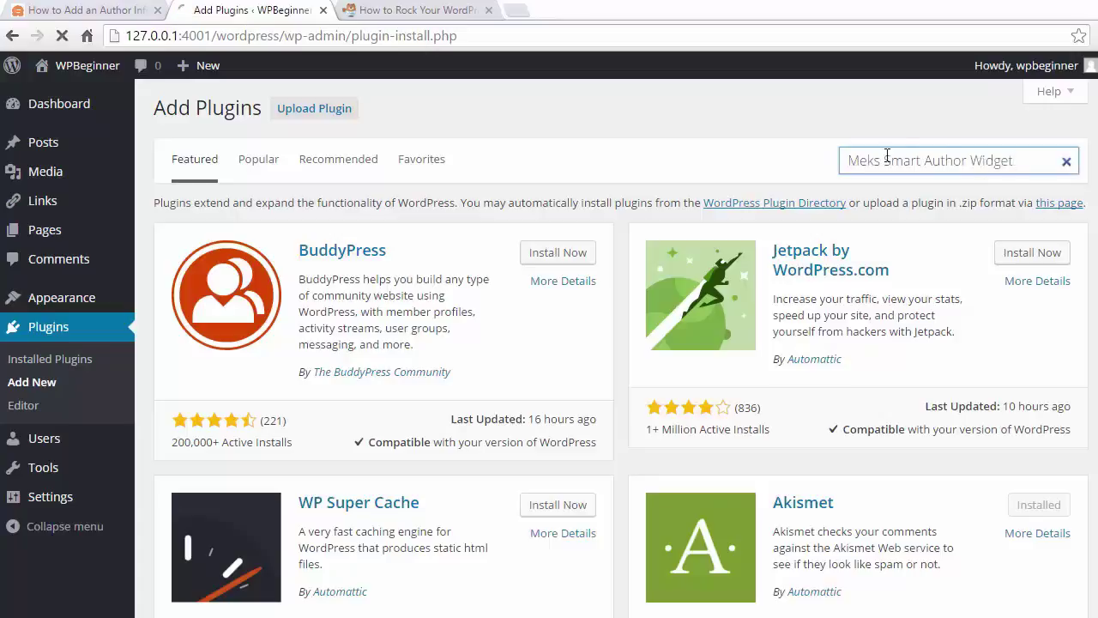
click(567, 249)
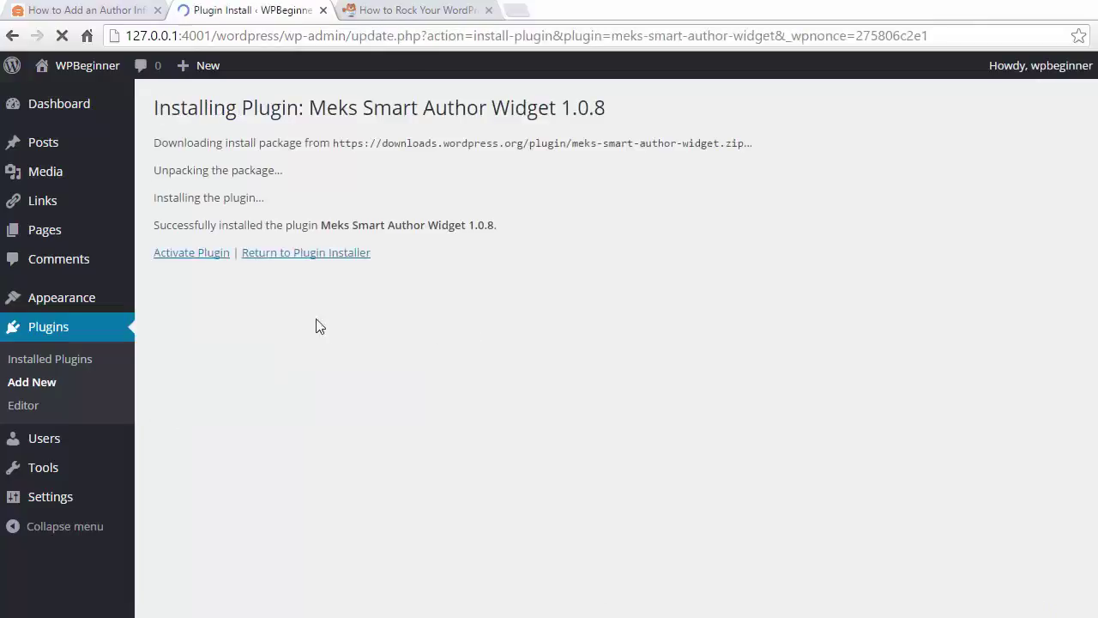
click(204, 252)
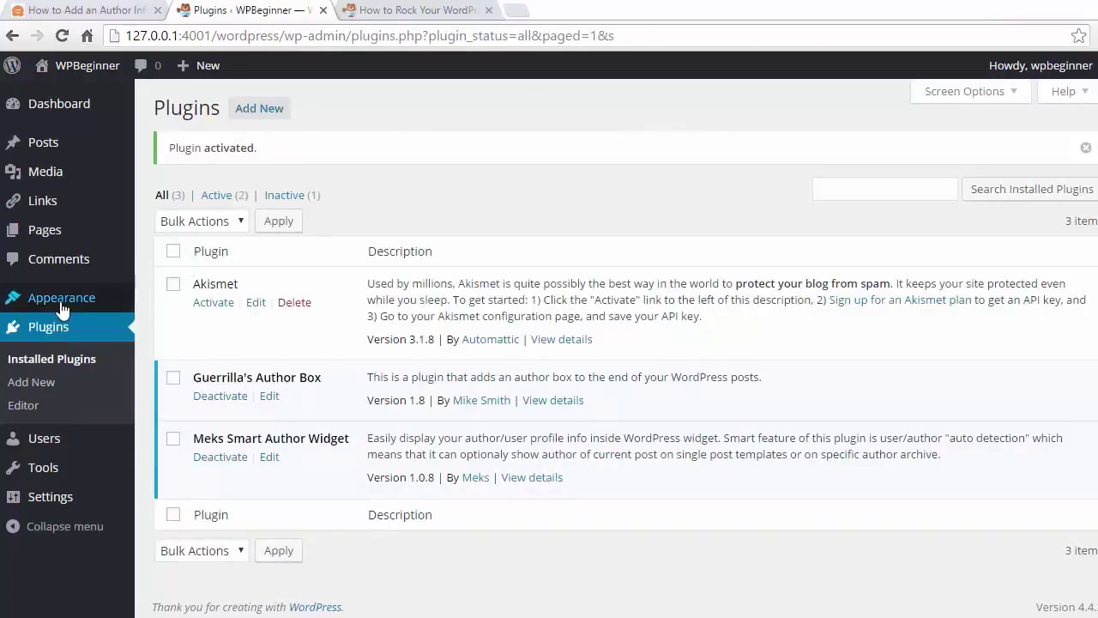
Step: Place the Meks Smart Author widget in the Sidebar, set author wpbeginner with automatic detection, and save
mouse_move(61, 302)
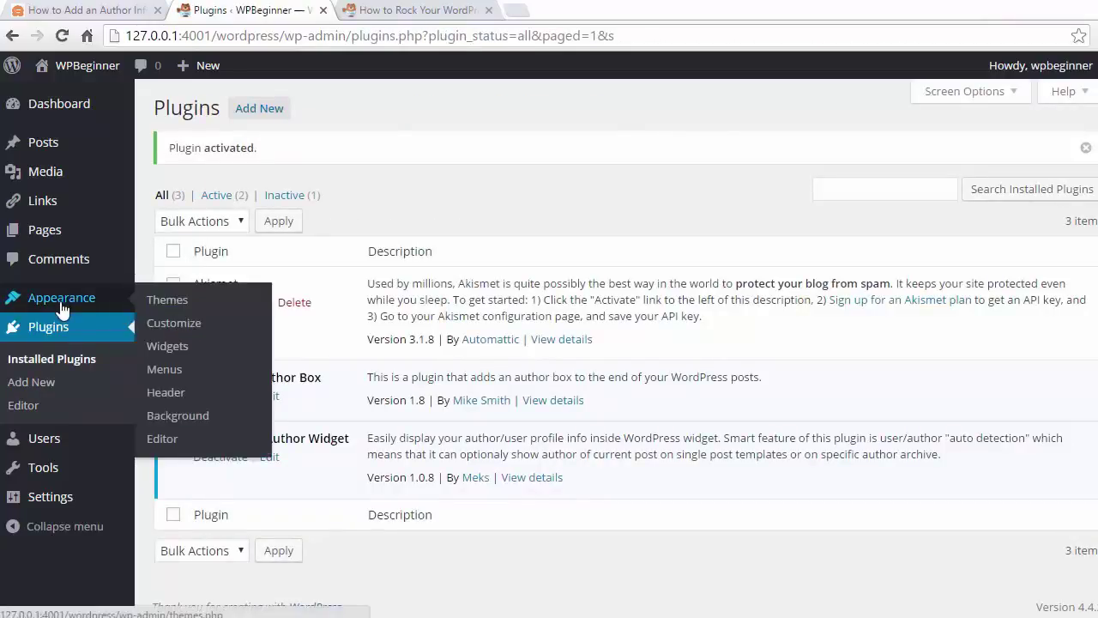
click(169, 348)
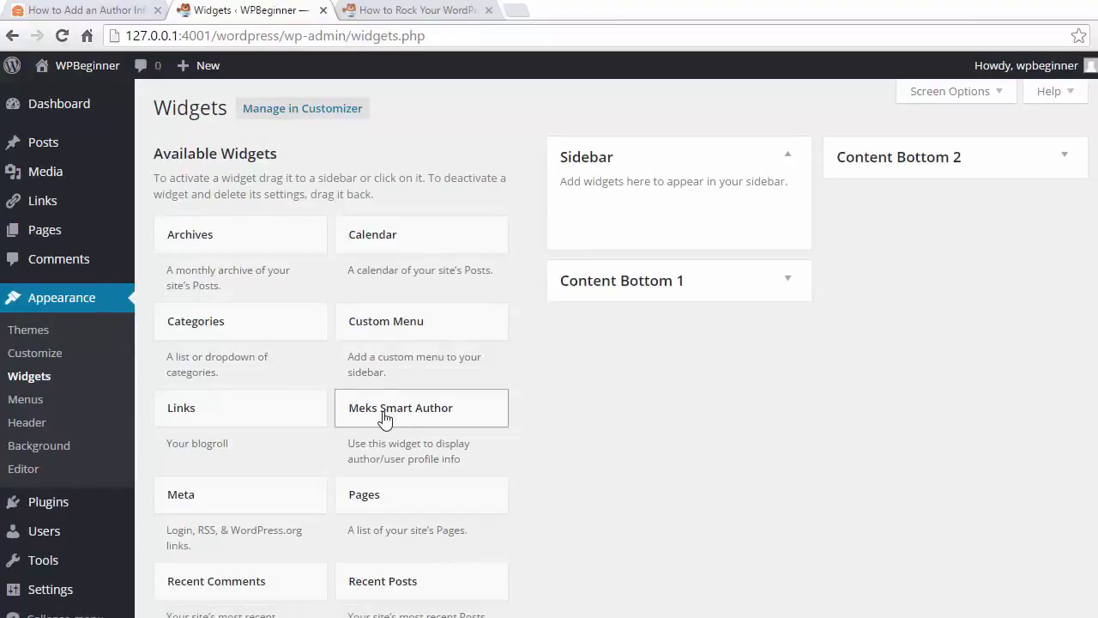
drag(383, 417, 621, 211)
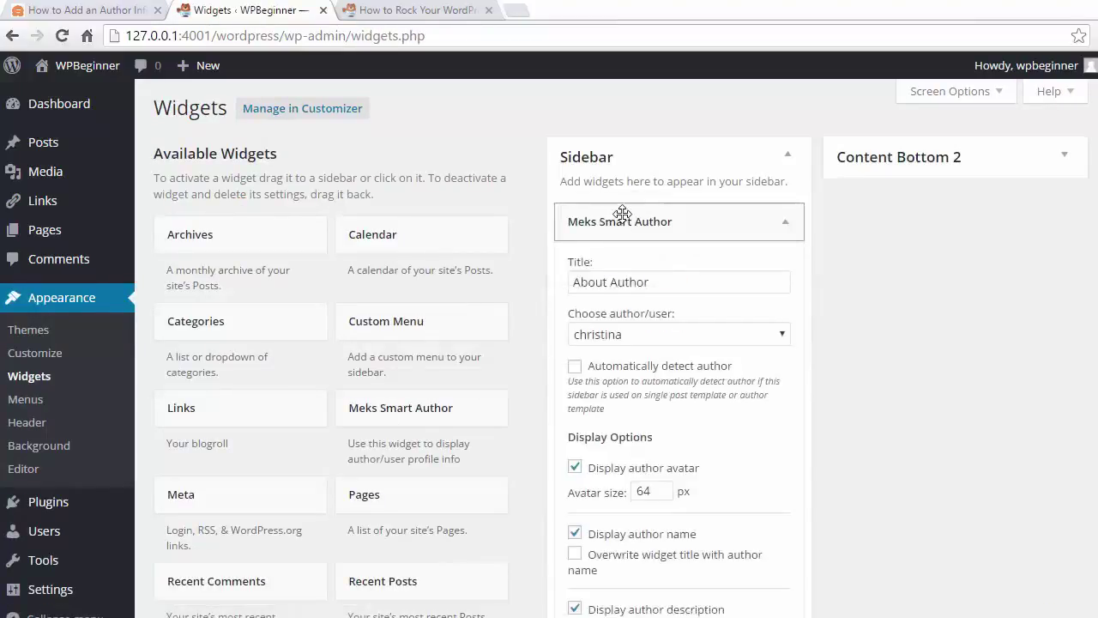
click(657, 334)
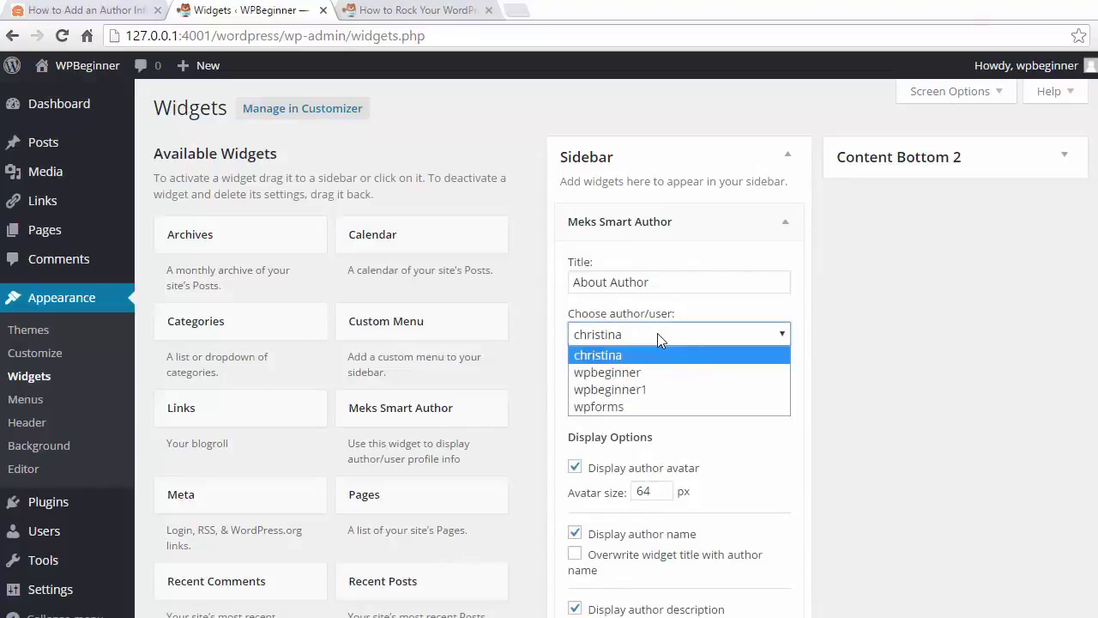
click(652, 372)
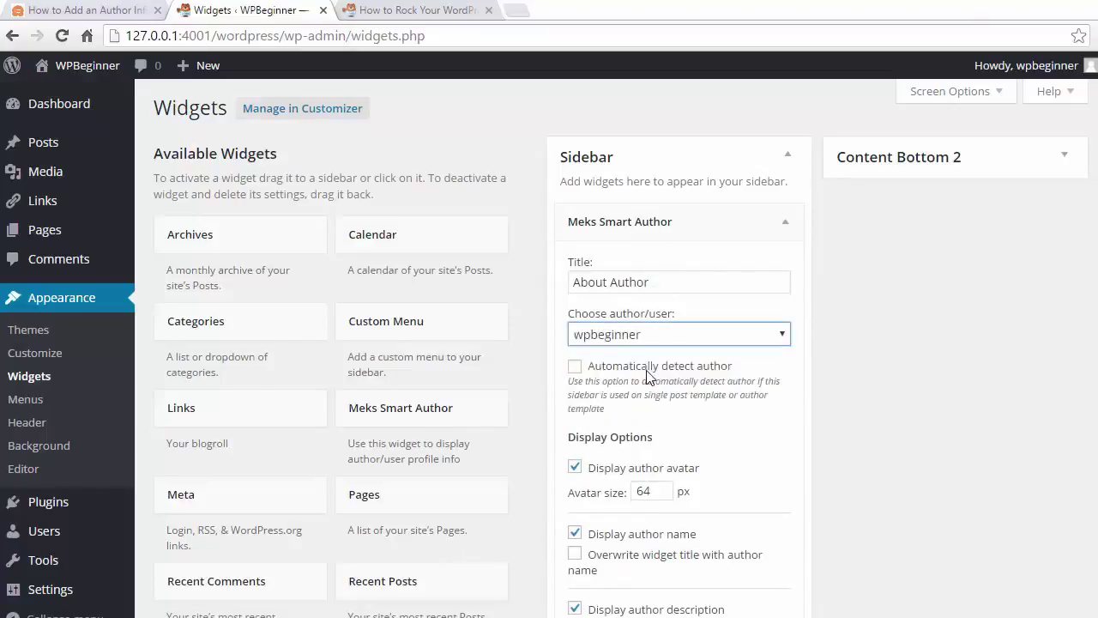
click(719, 367)
scroll(861, 377, down, 1)
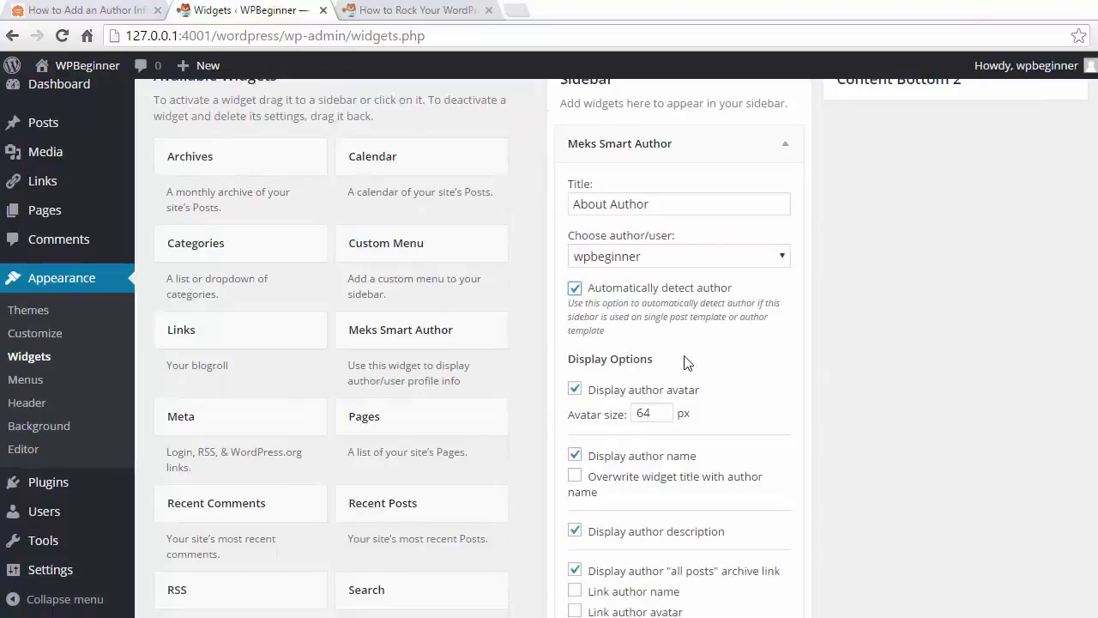
scroll(699, 399, down, 2)
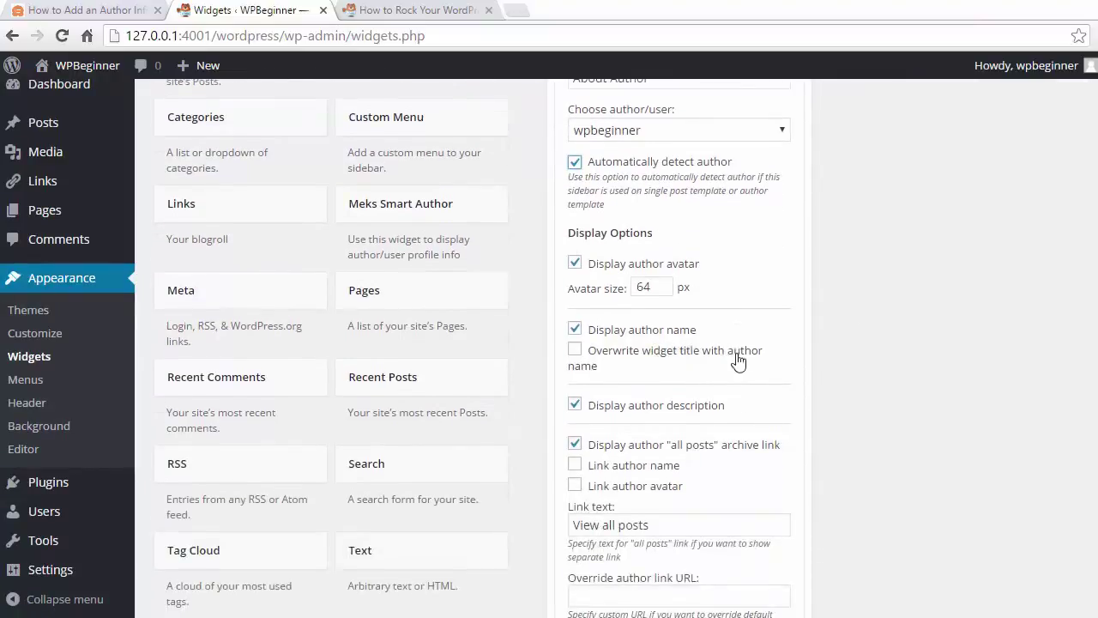
scroll(750, 384, down, 2)
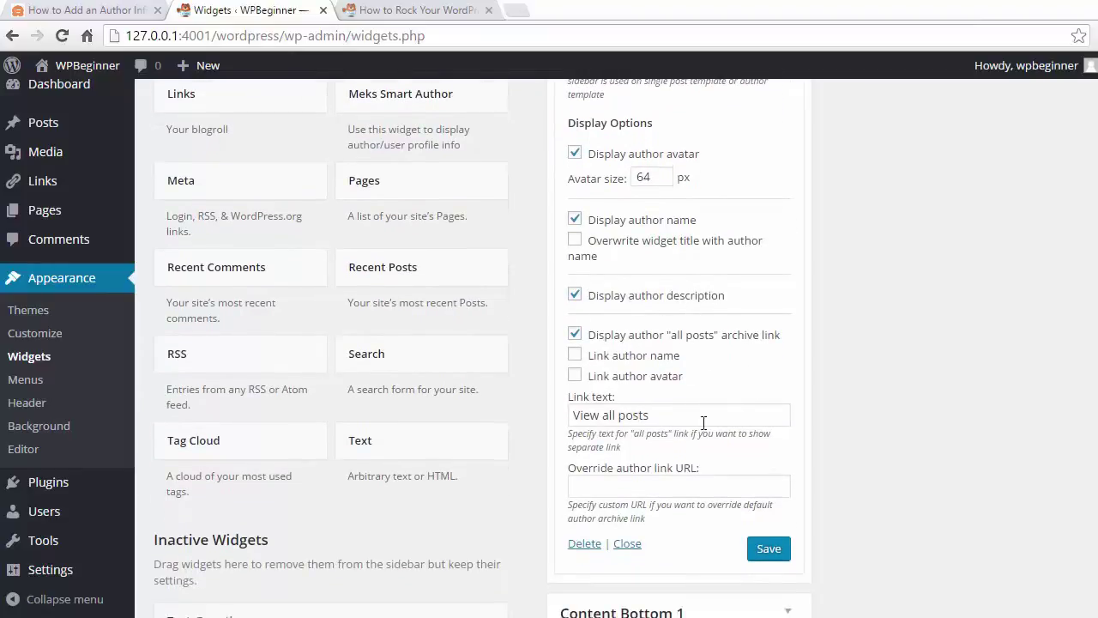
click(766, 551)
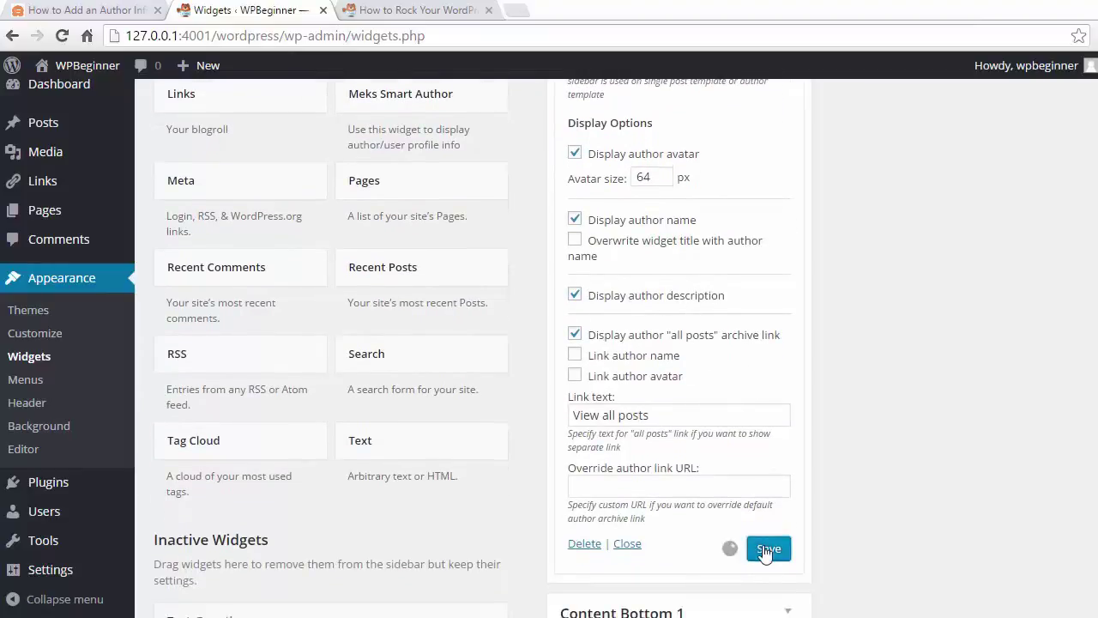
Step: Preview the site's homepage to see the new About Author sidebar widget
click(404, 22)
scroll(228, 174, up, 5)
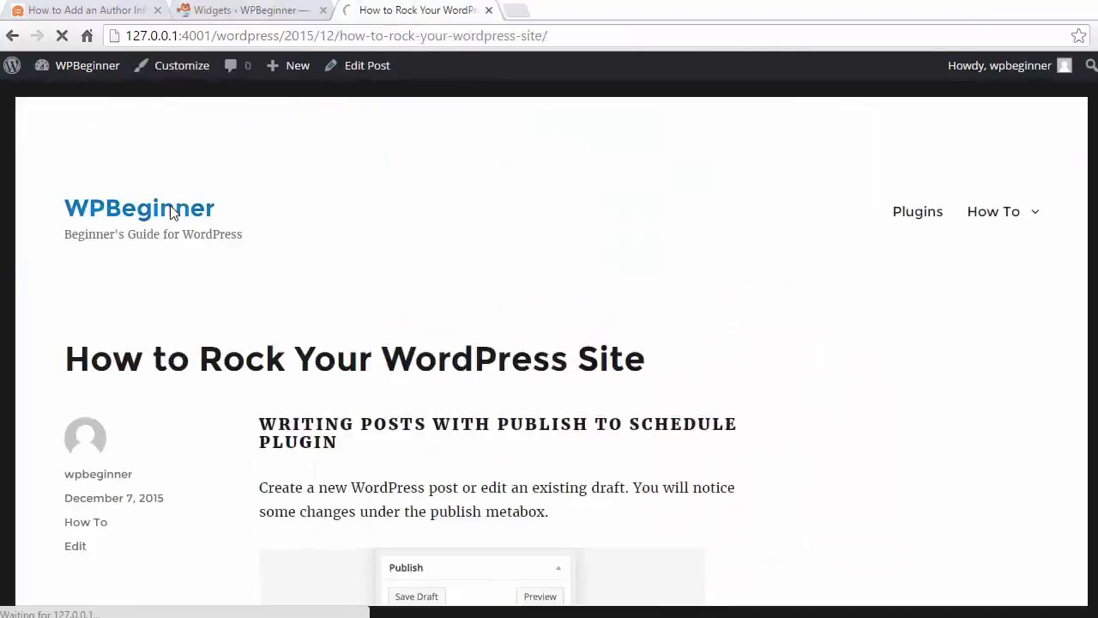
click(172, 212)
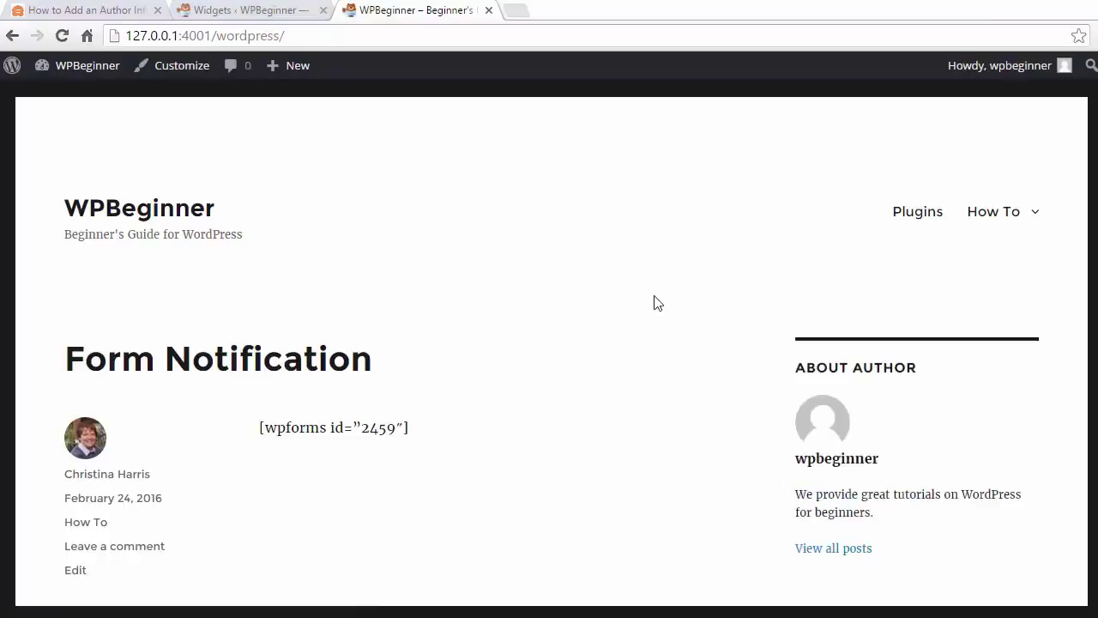
scroll(654, 301, down, 2)
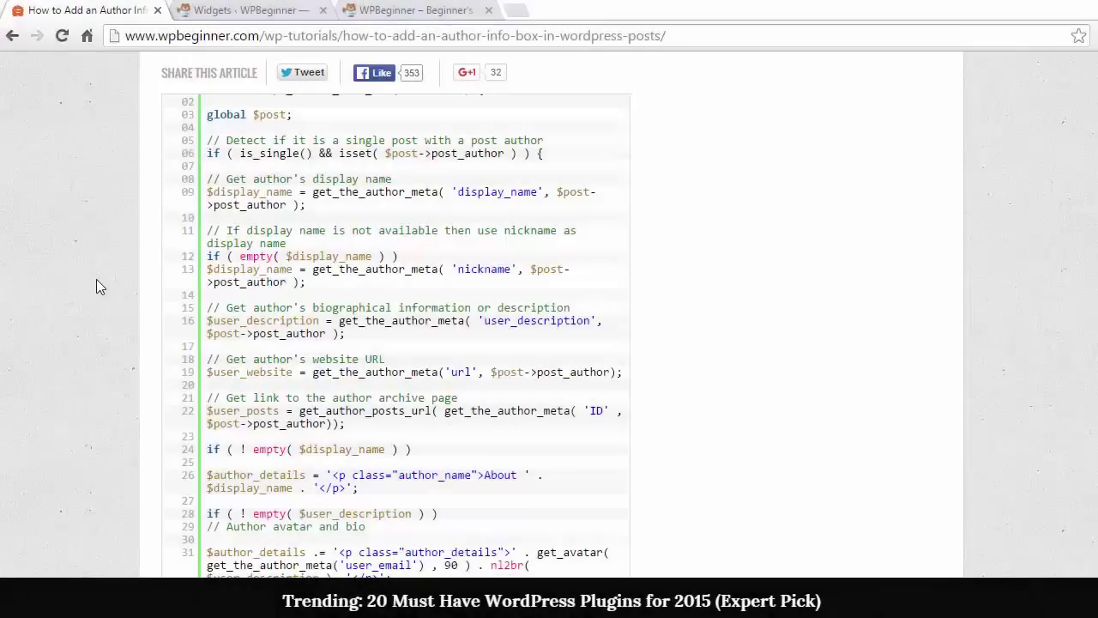
Step: Show the wpb_author_info_box code as plain text, select all of it, and close that window
scroll(96, 285, up, 1)
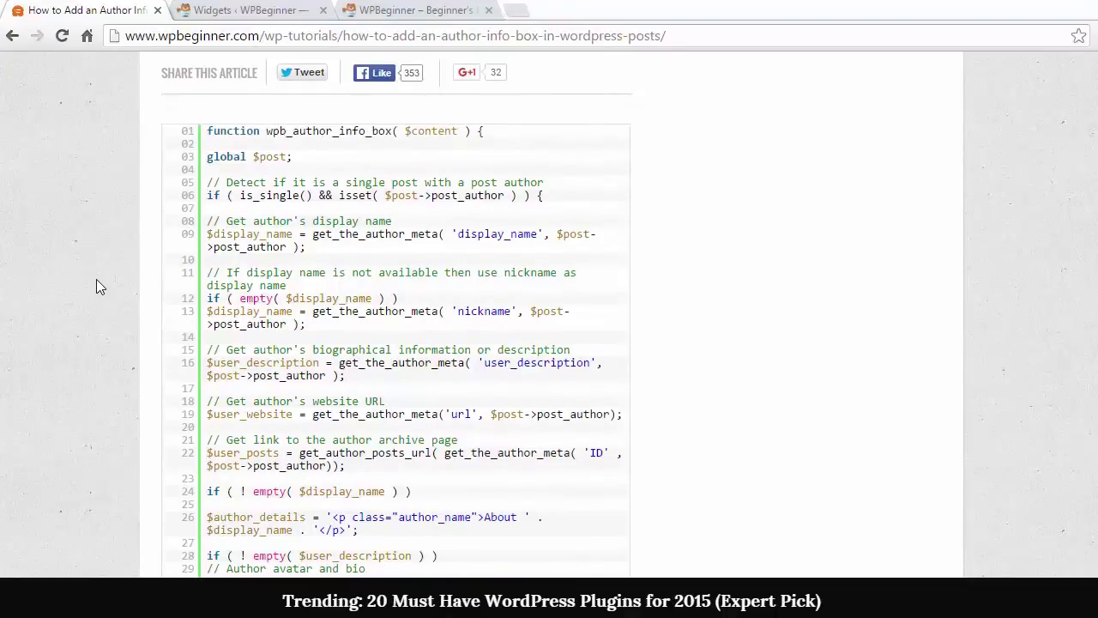
scroll(96, 281, up, 1)
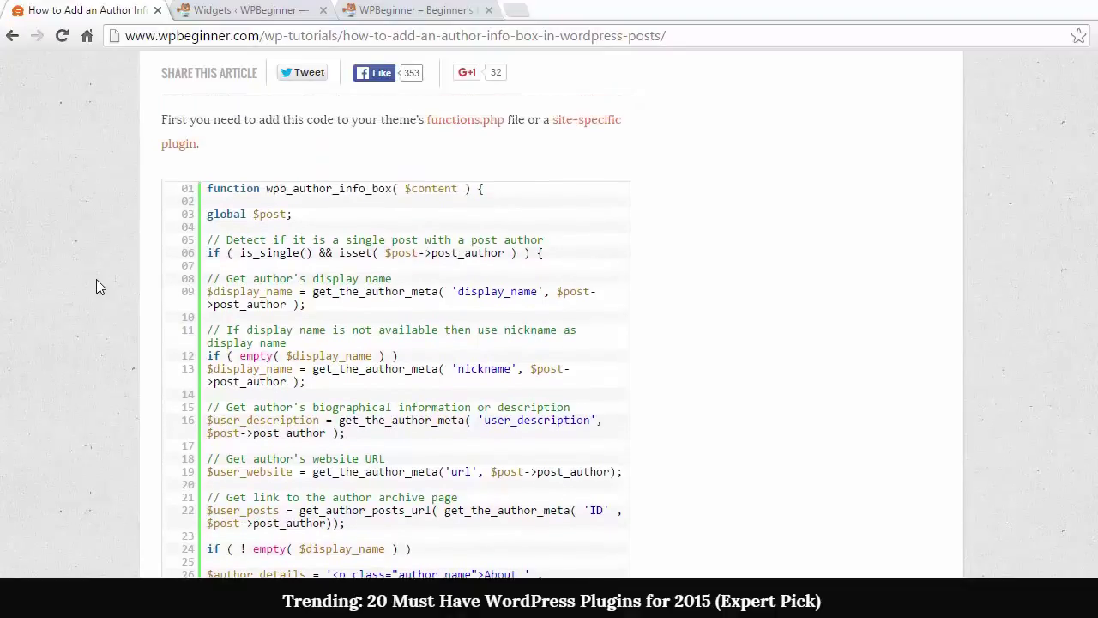
scroll(96, 286, down, 2)
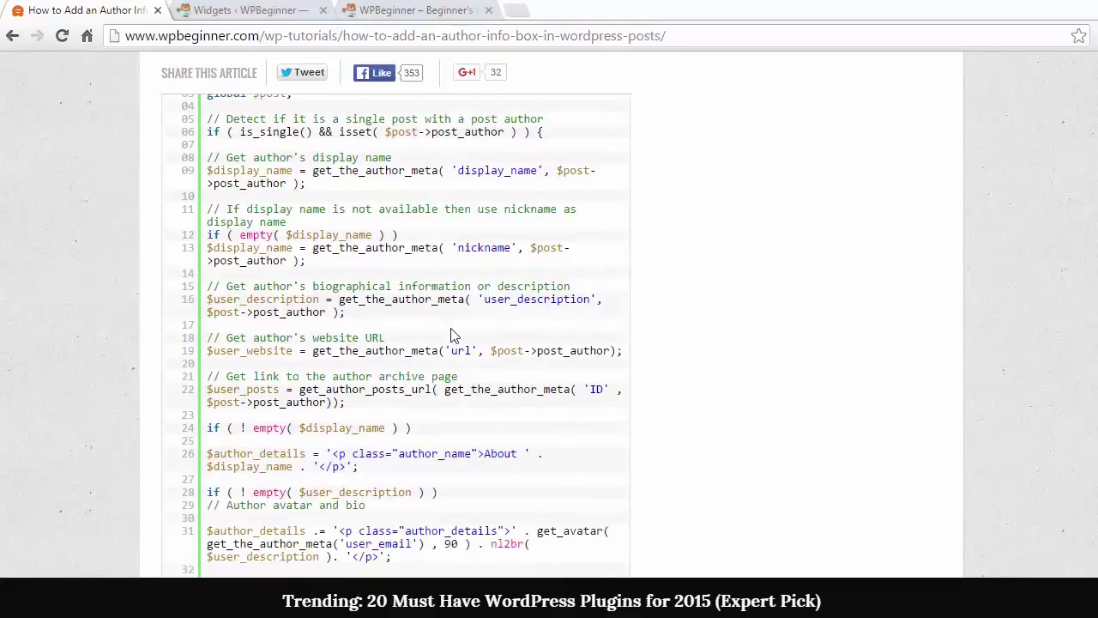
scroll(454, 334, up, 2)
scroll(454, 334, down, 1)
scroll(454, 335, up, 1)
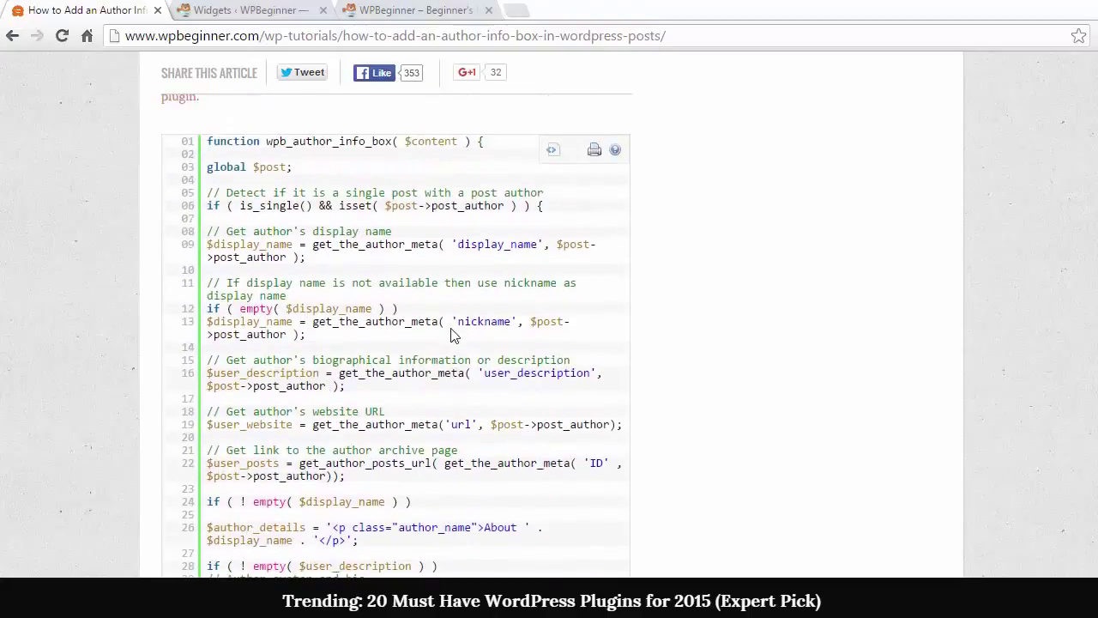
click(552, 150)
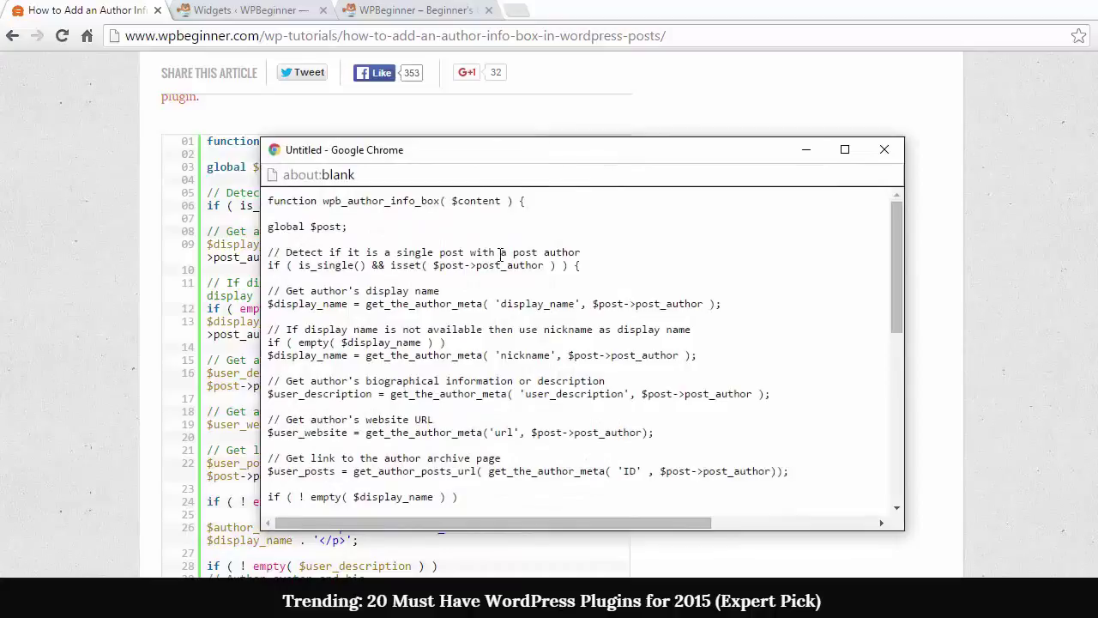
key(ctrl+a)
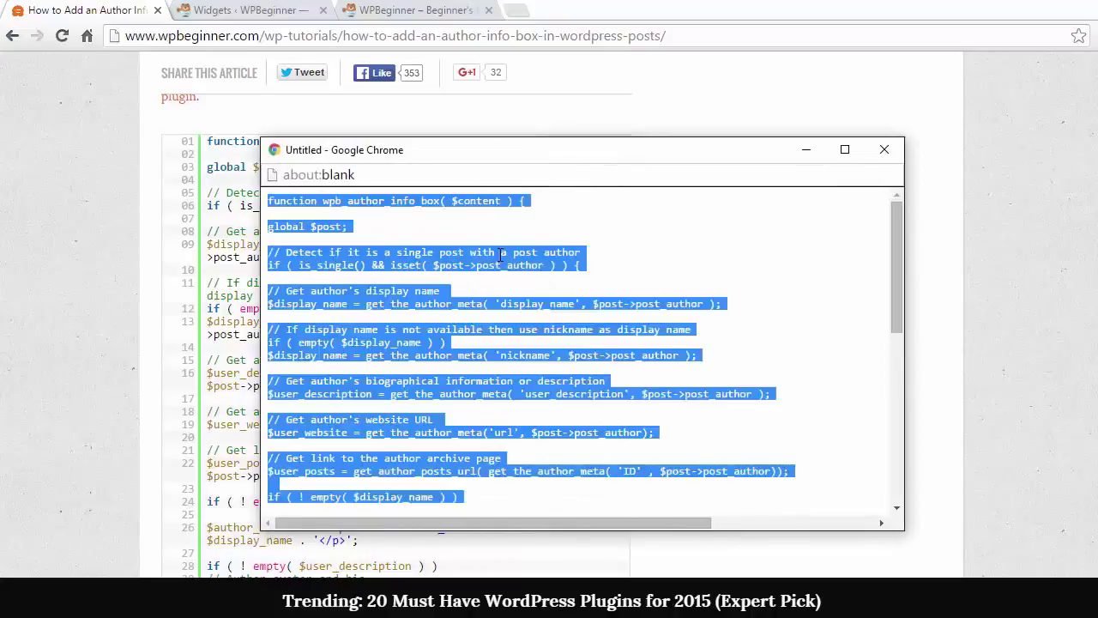
click(24, 254)
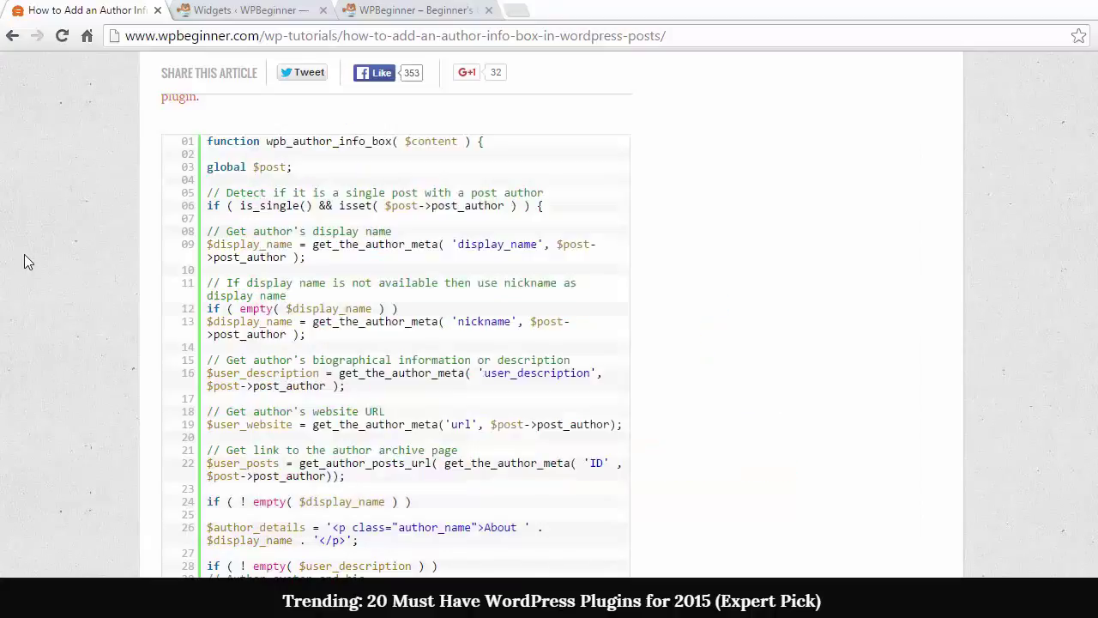
Step: Open the Twenty Sixteen theme's functions.php in the theme editor
click(209, 12)
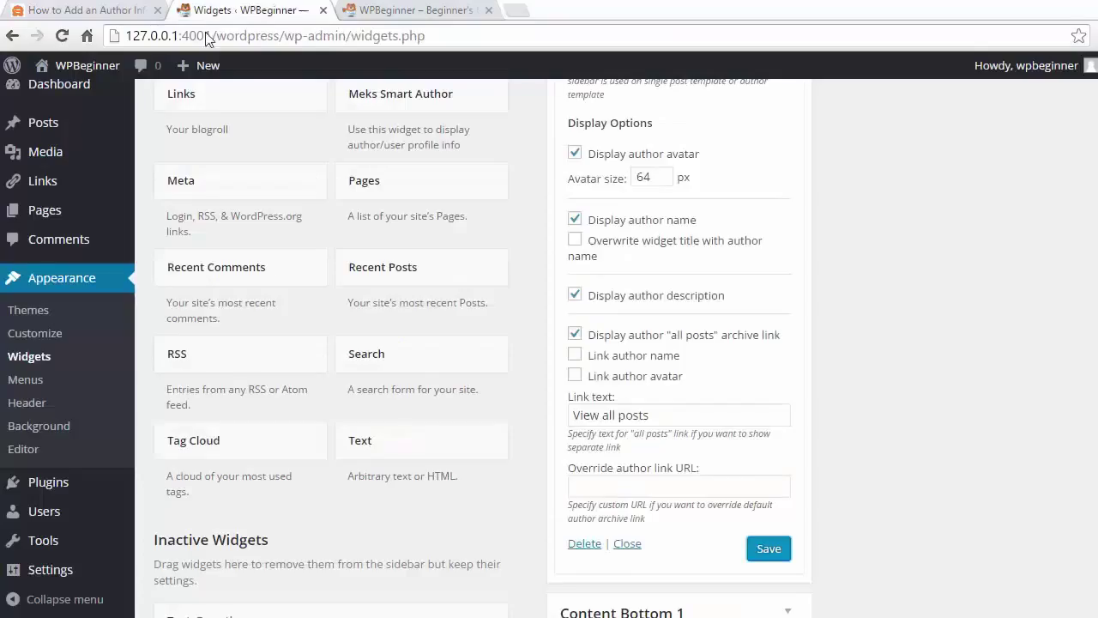
click(29, 454)
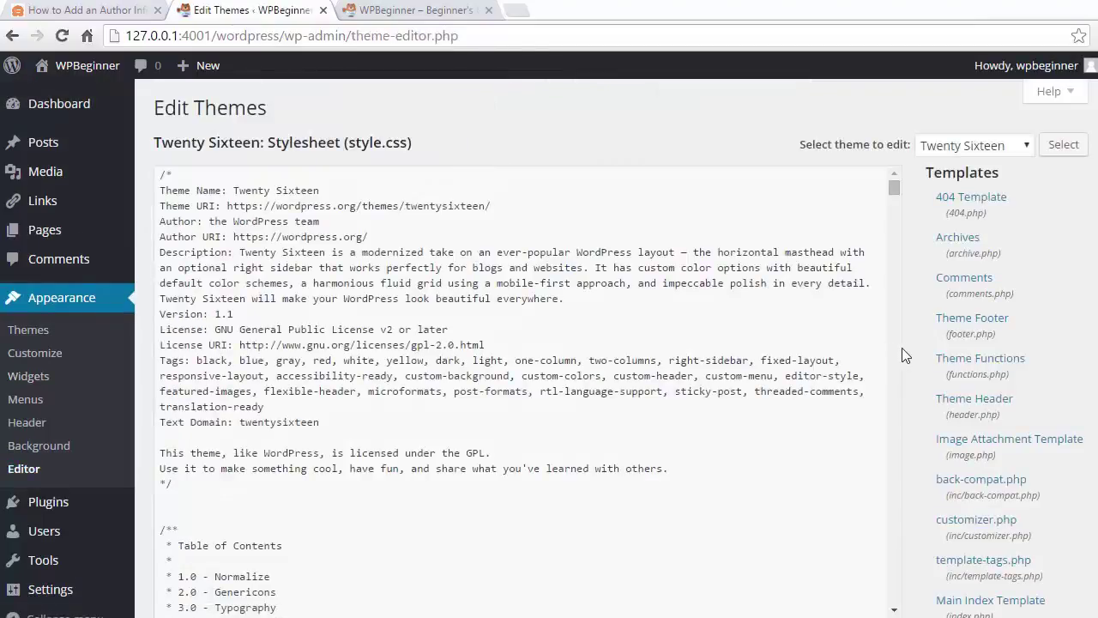
scroll(911, 356, down, 1)
click(948, 315)
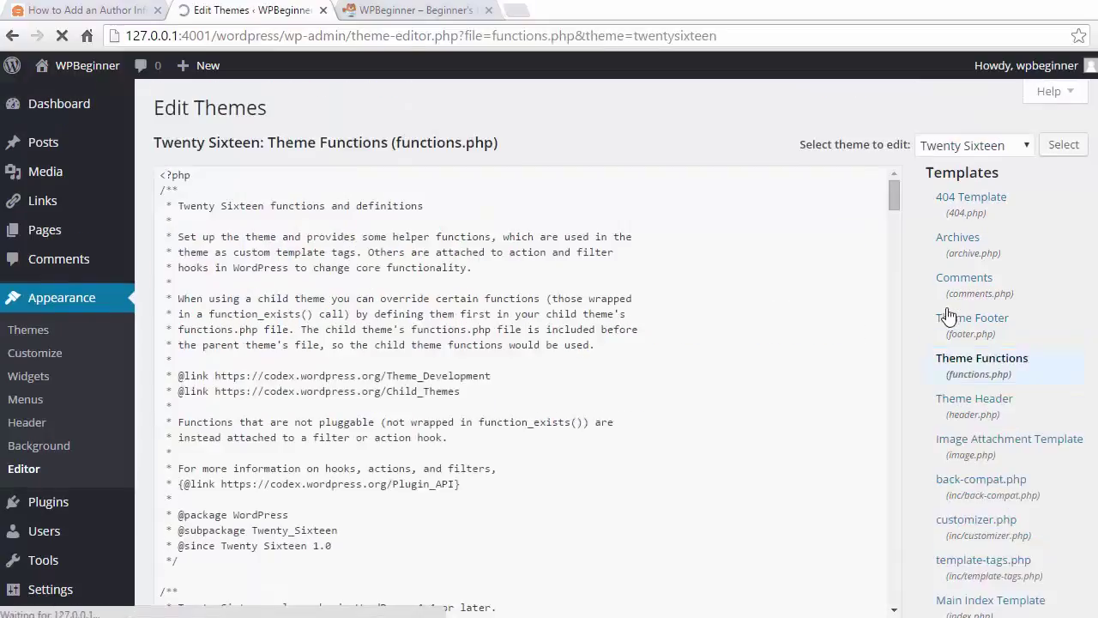
Step: Paste the author info box code on a new line after the last line of functions.php
drag(897, 198, 895, 591)
scroll(835, 560, down, 3)
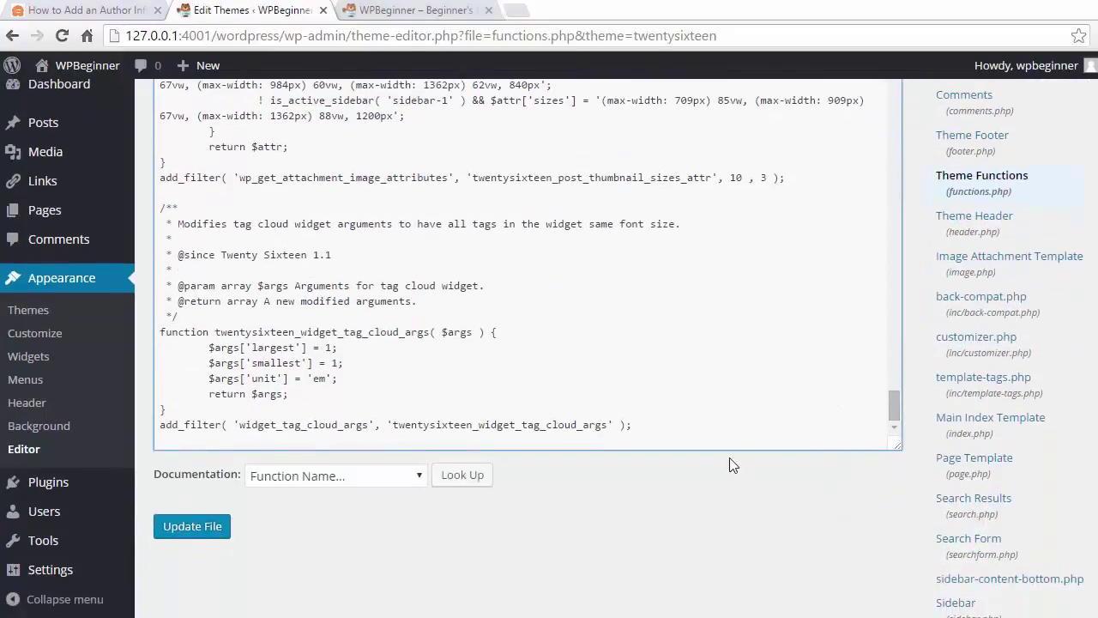
click(669, 418)
key(Return)
key(ctrl+v)
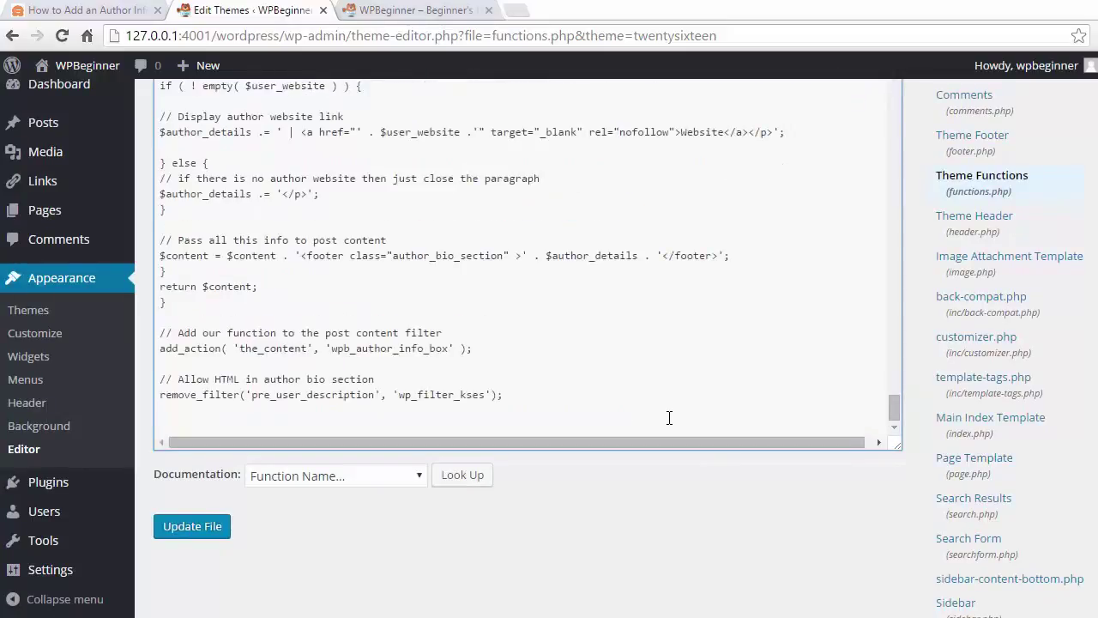
Step: Save the edited functions.php with Update File
click(192, 526)
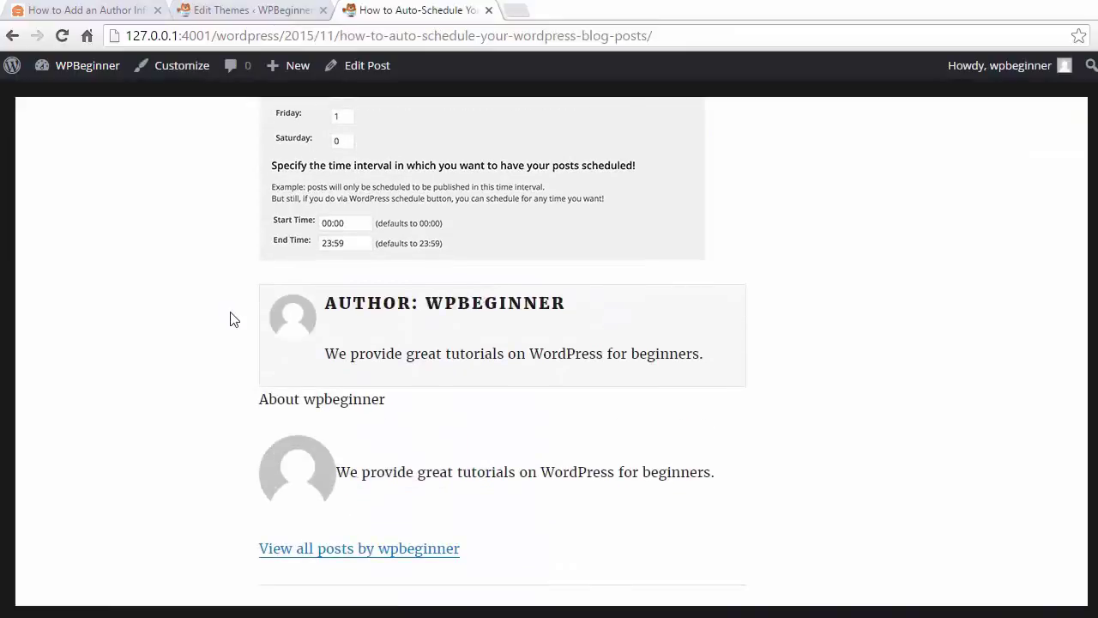